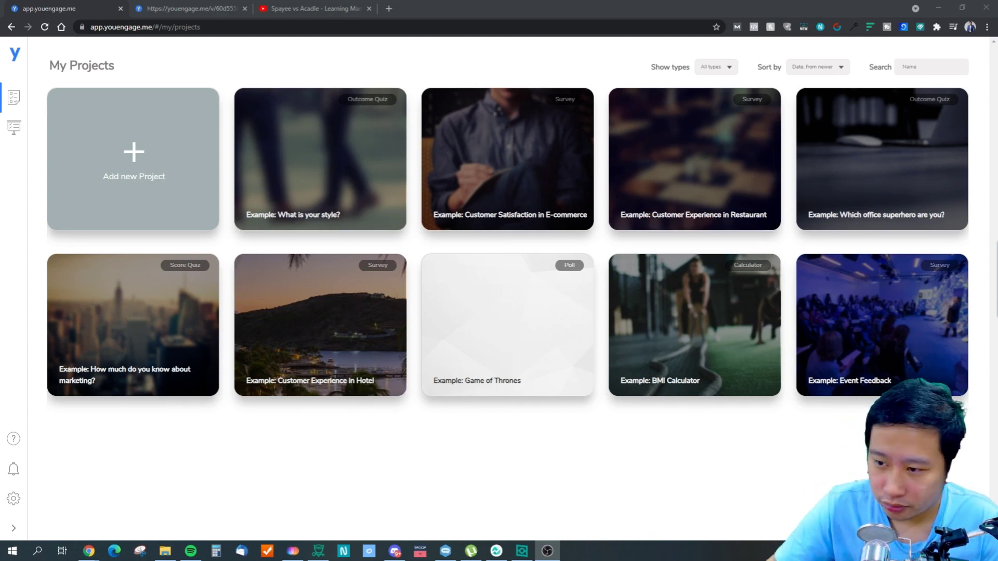
- Open the desktop preview of the 'Example: Game of Thrones' poll card
{"action": "mouse_move", "coordinate": [540, 150]}
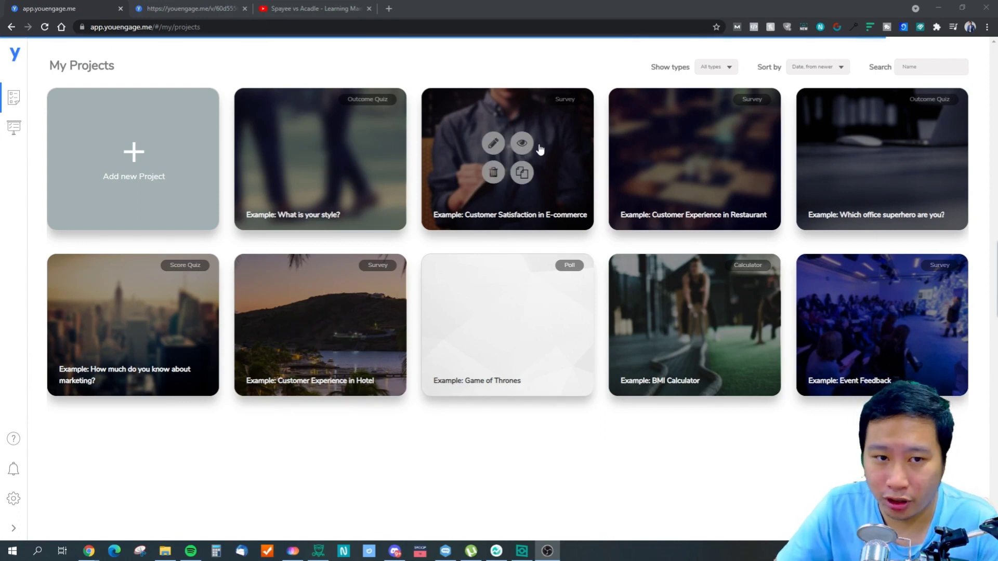
{"action": "mouse_move", "coordinate": [389, 172]}
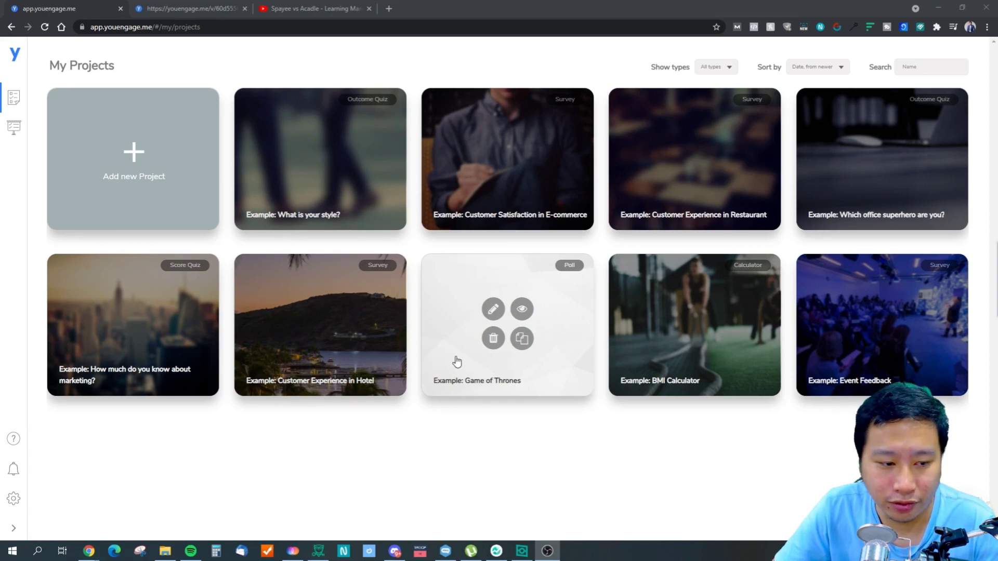
{"action": "mouse_move", "coordinate": [588, 300]}
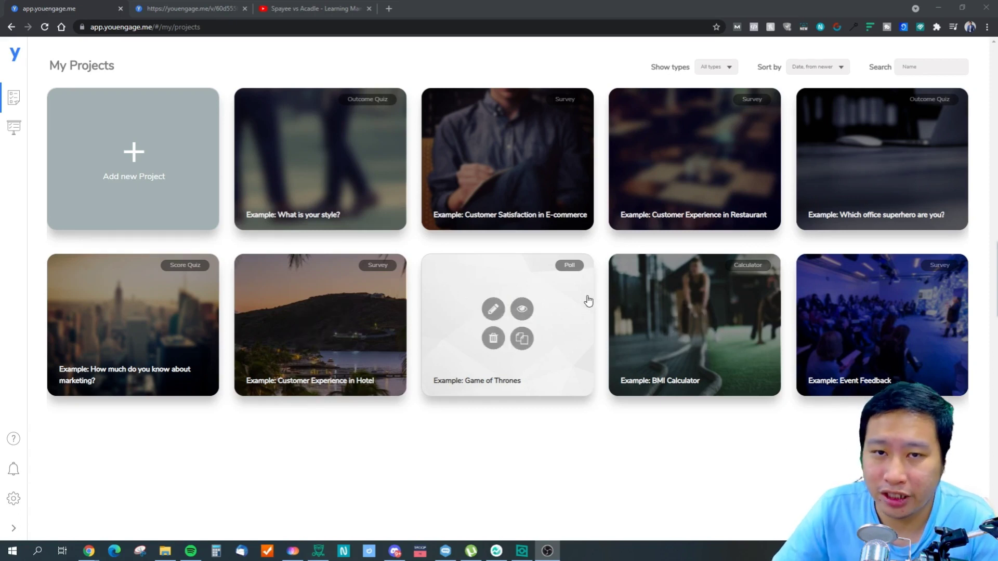
{"action": "mouse_move", "coordinate": [730, 148]}
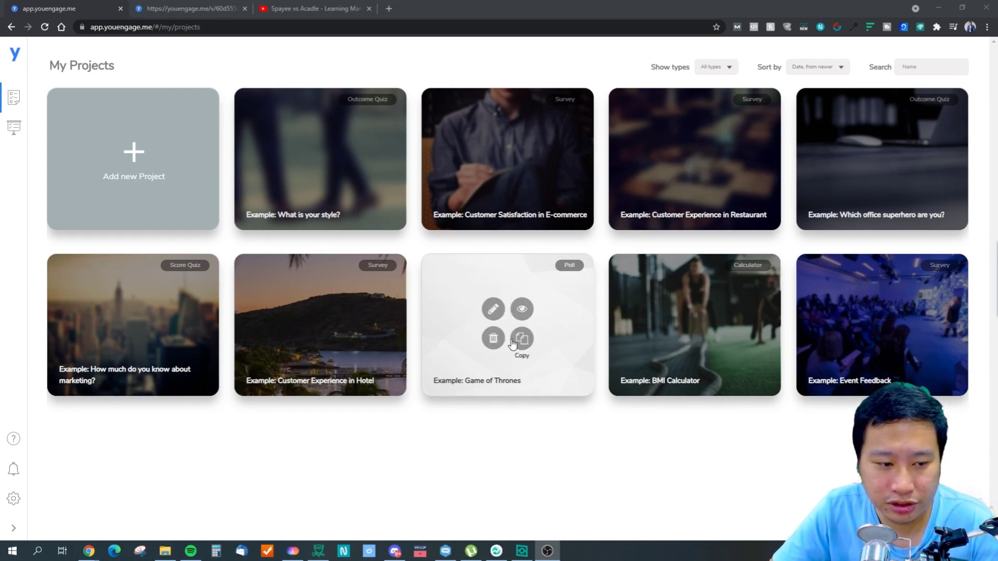
{"action": "left_click", "coordinate": [522, 310]}
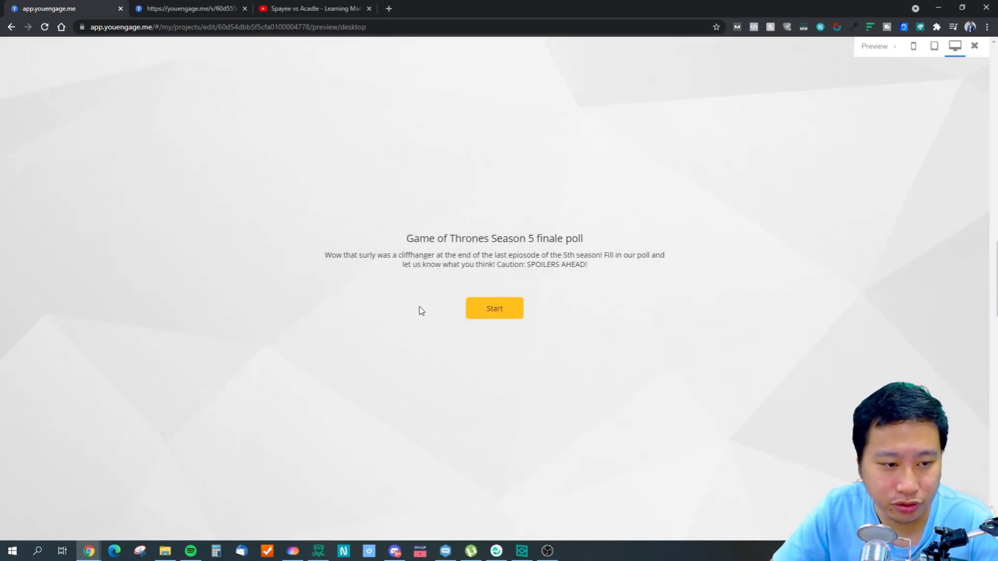
- Start the Game of Thrones preview, step through to the newsletter form, and close it
{"action": "left_click", "coordinate": [495, 308]}
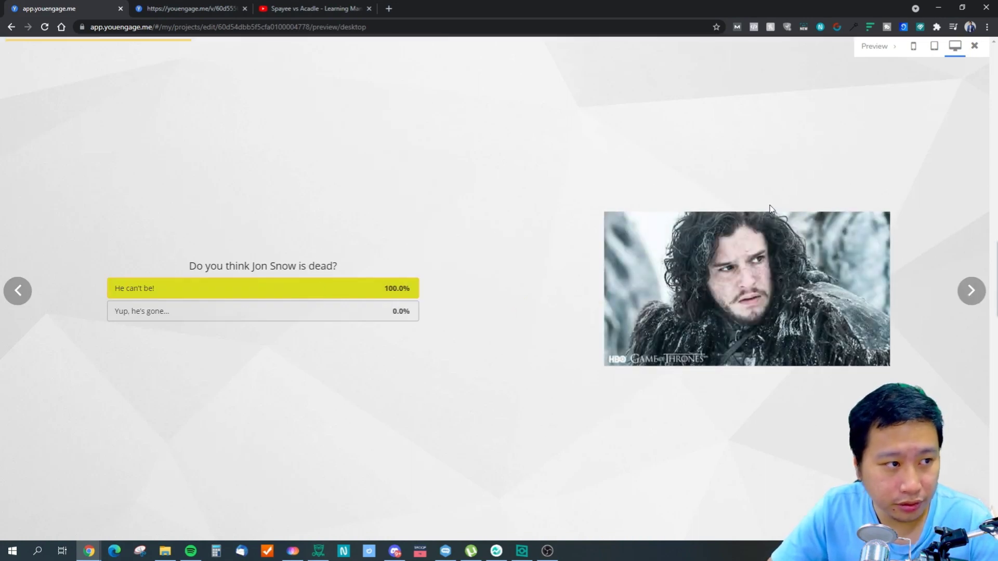
{"action": "left_click", "coordinate": [969, 300]}
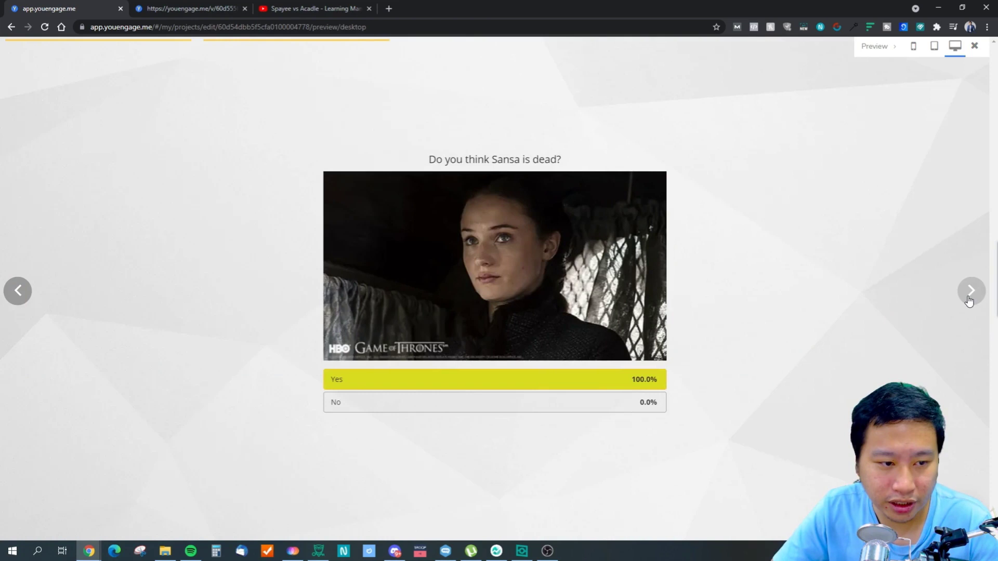
{"action": "left_click", "coordinate": [970, 300]}
{"action": "left_click", "coordinate": [970, 301]}
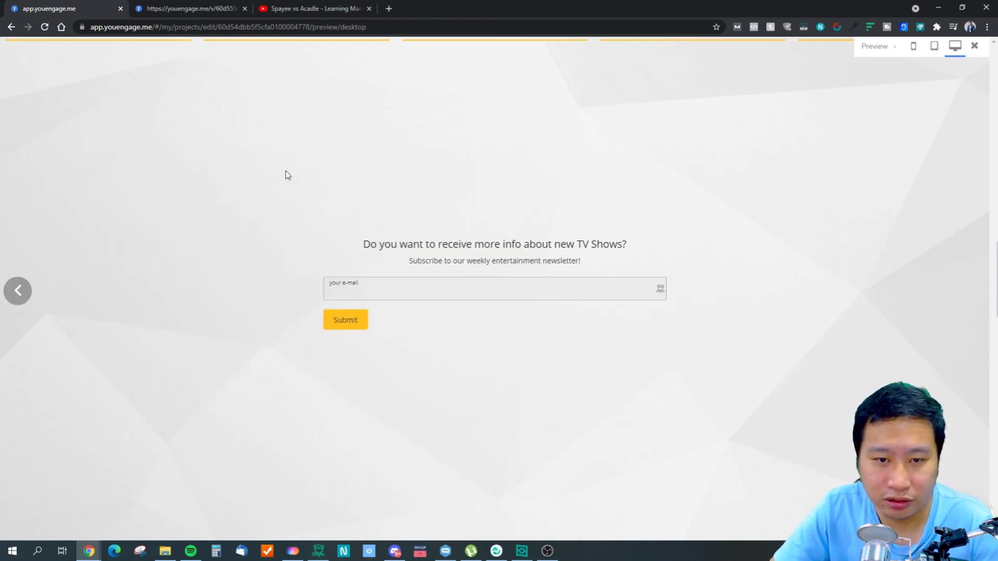
{"action": "left_click", "coordinate": [971, 45]}
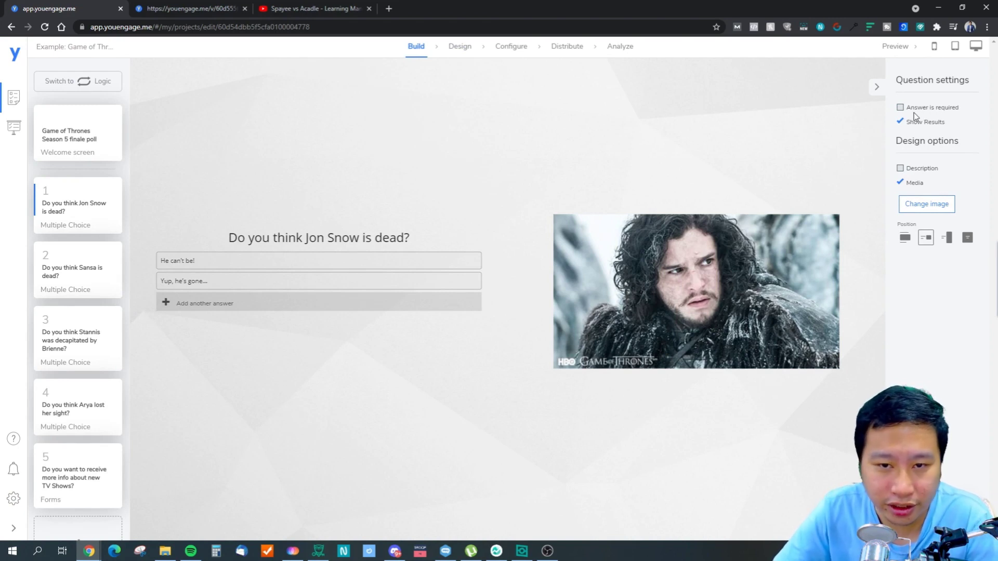
- Try each image position and set the Jon Snow image as the full background
{"action": "left_click", "coordinate": [904, 239]}
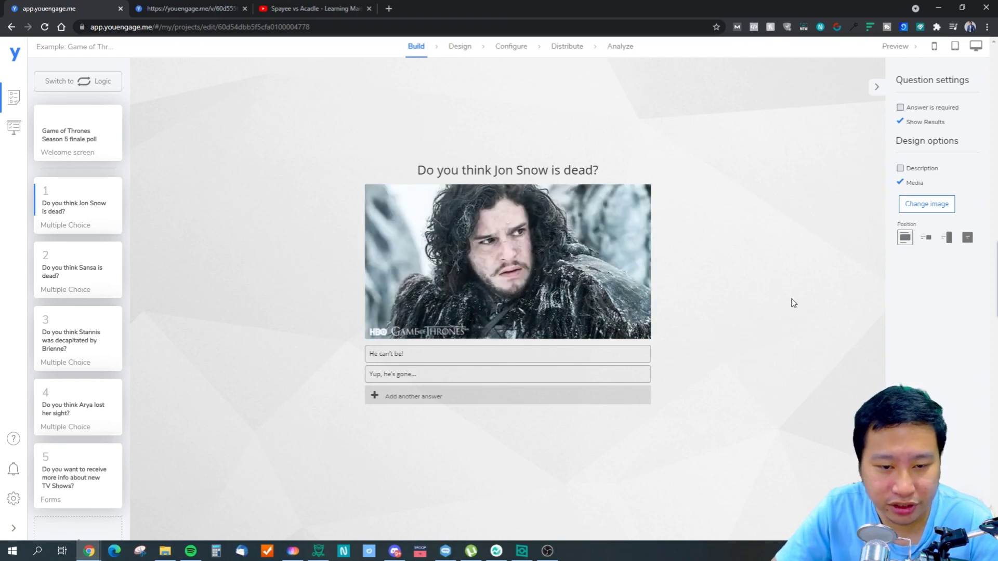
{"action": "left_click", "coordinate": [929, 239]}
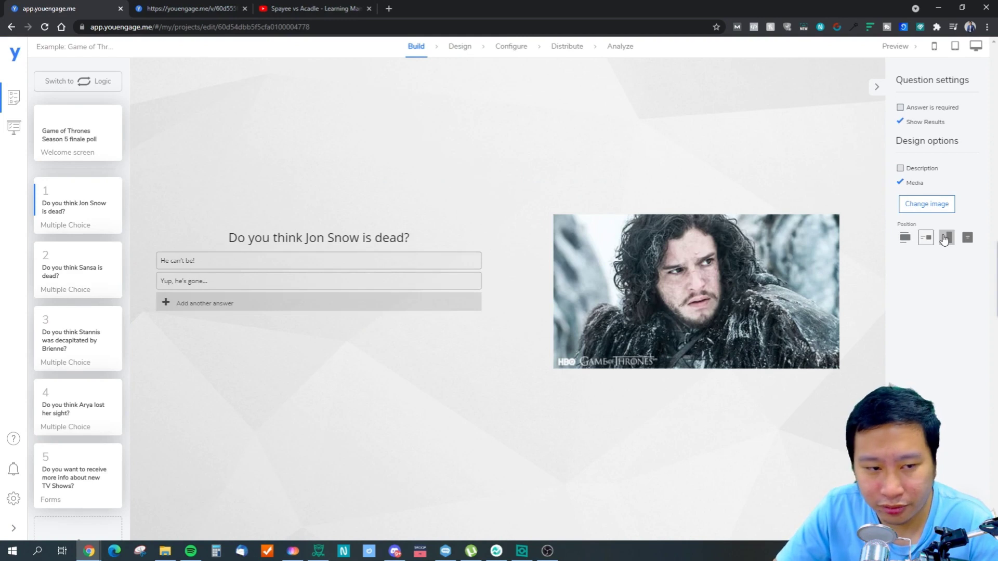
{"action": "left_click", "coordinate": [946, 239]}
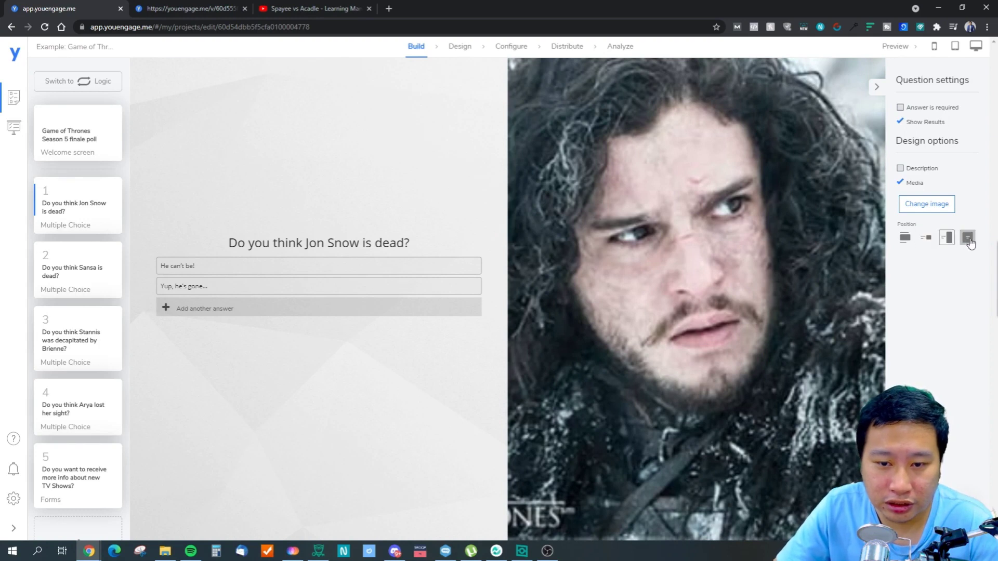
{"action": "left_click", "coordinate": [968, 239]}
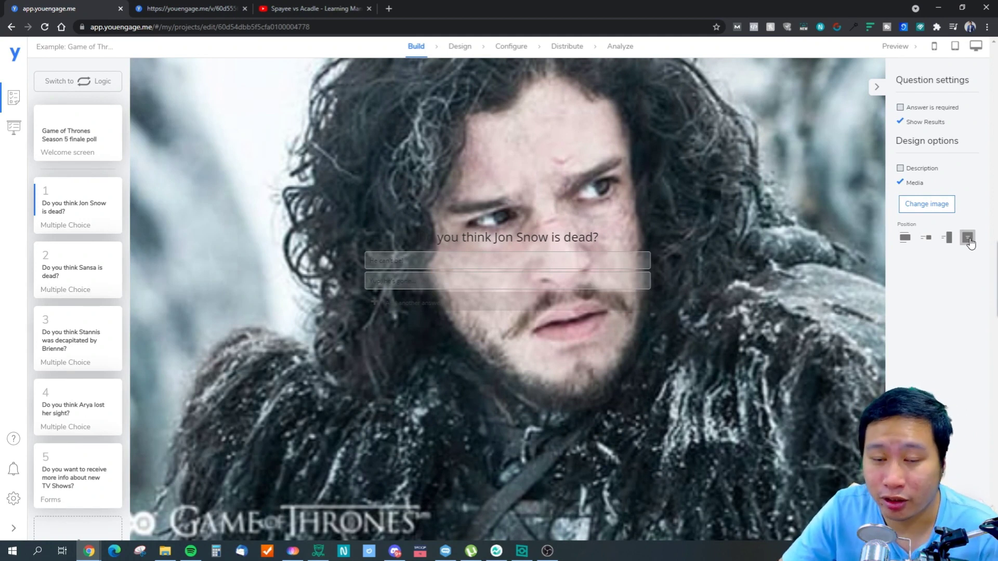
- Look over the Design tab, then open the project's Configure settings
{"action": "left_click", "coordinate": [454, 47]}
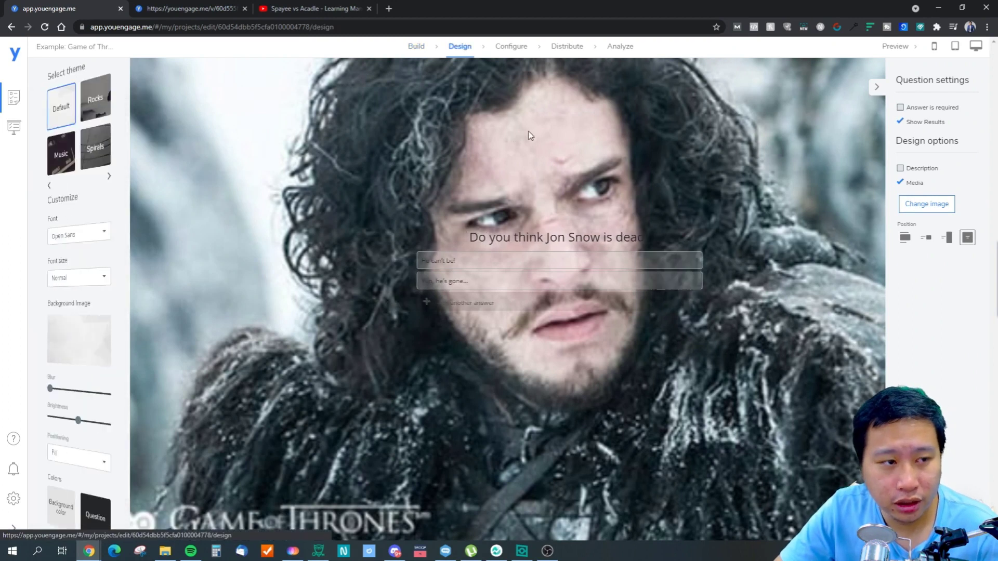
{"action": "scroll", "coordinate": [89, 354], "scroll_direction": "down", "scroll_amount": 6}
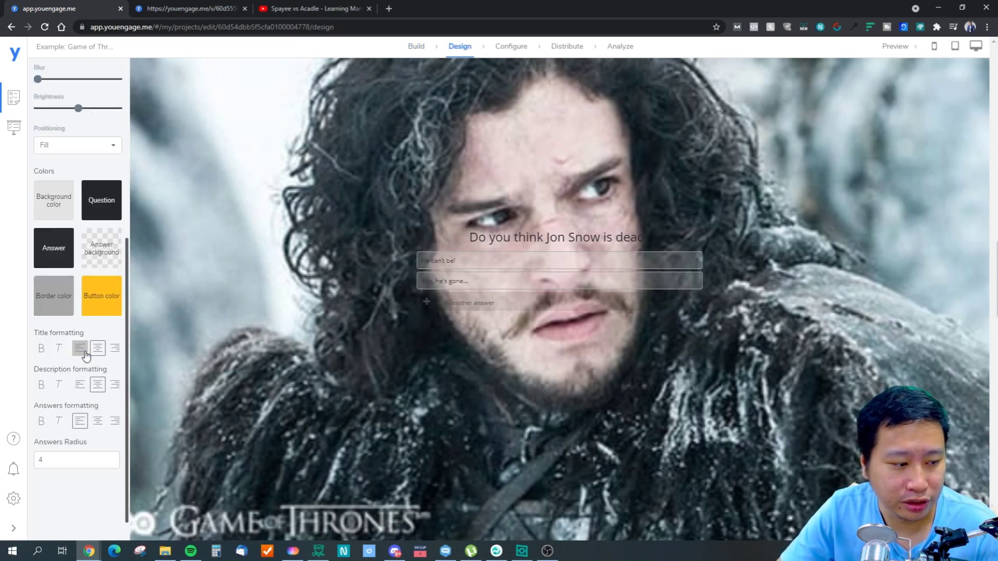
{"action": "scroll", "coordinate": [84, 352], "scroll_direction": "up", "scroll_amount": 6}
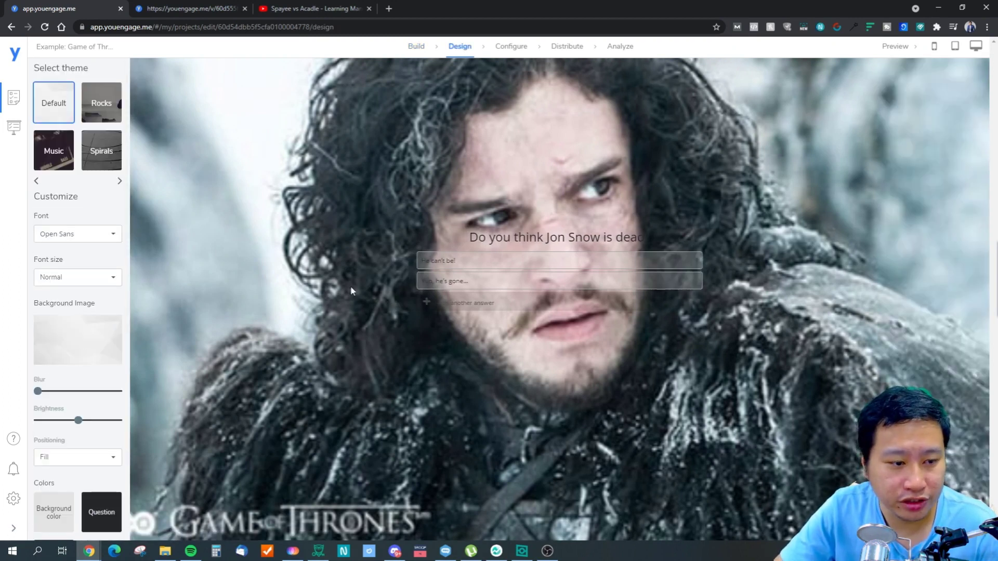
{"action": "left_click", "coordinate": [512, 47]}
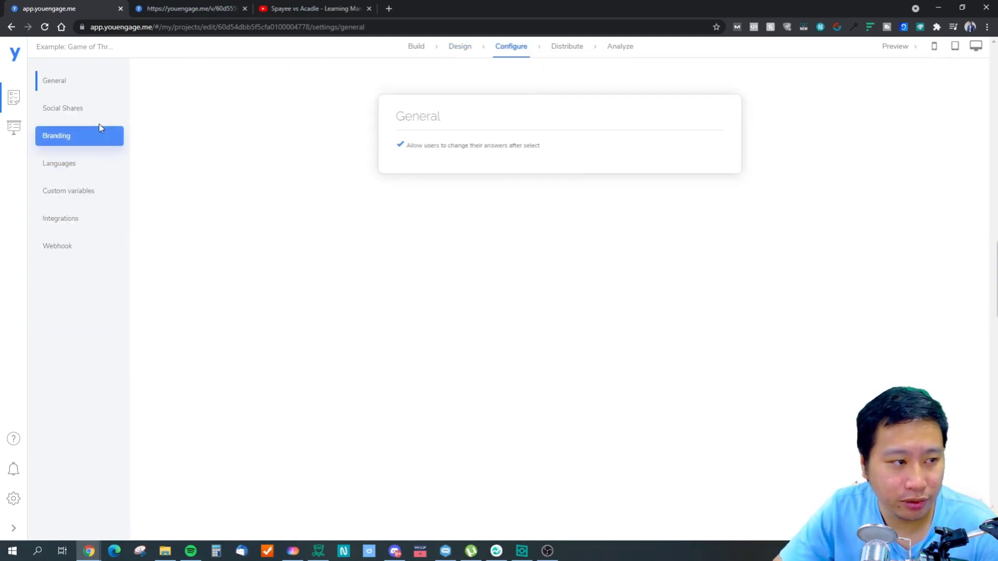
- Review the Social Shares settings
{"action": "left_click", "coordinate": [86, 110]}
{"action": "mouse_move", "coordinate": [477, 254]}
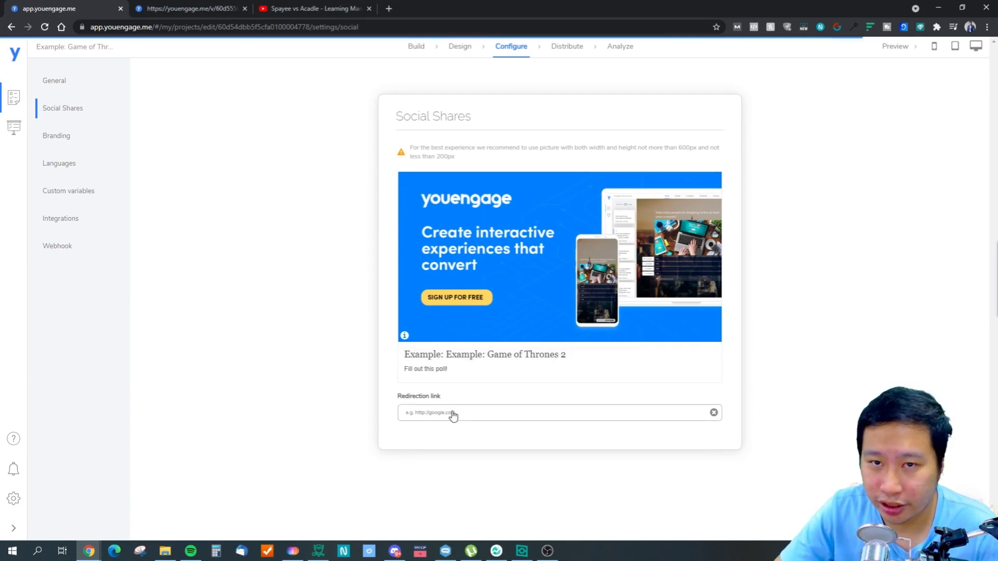
{"action": "left_click", "coordinate": [415, 372]}
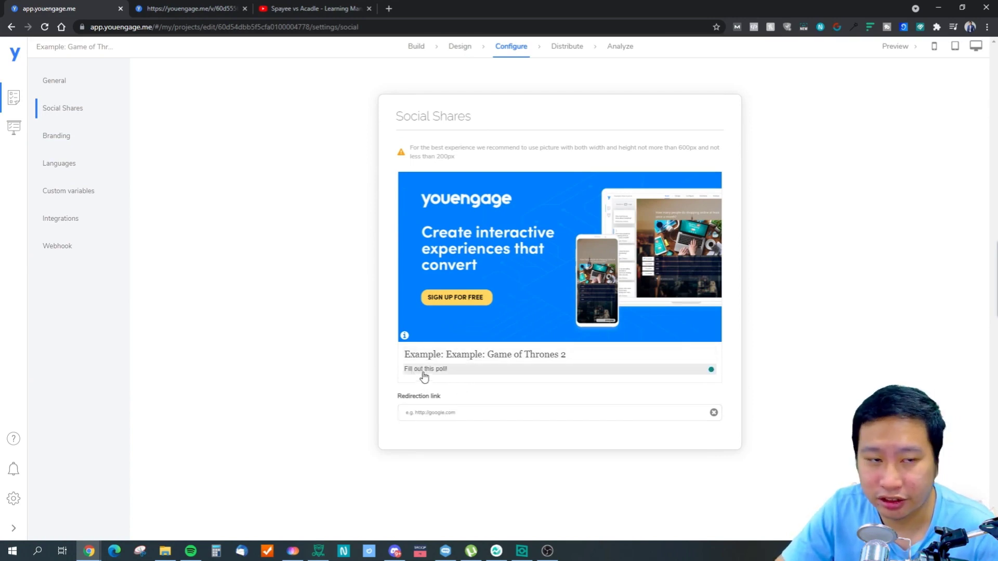
- In Branding, briefly turn youengage branding back on, then switch Disable branding on again
{"action": "left_click", "coordinate": [50, 138]}
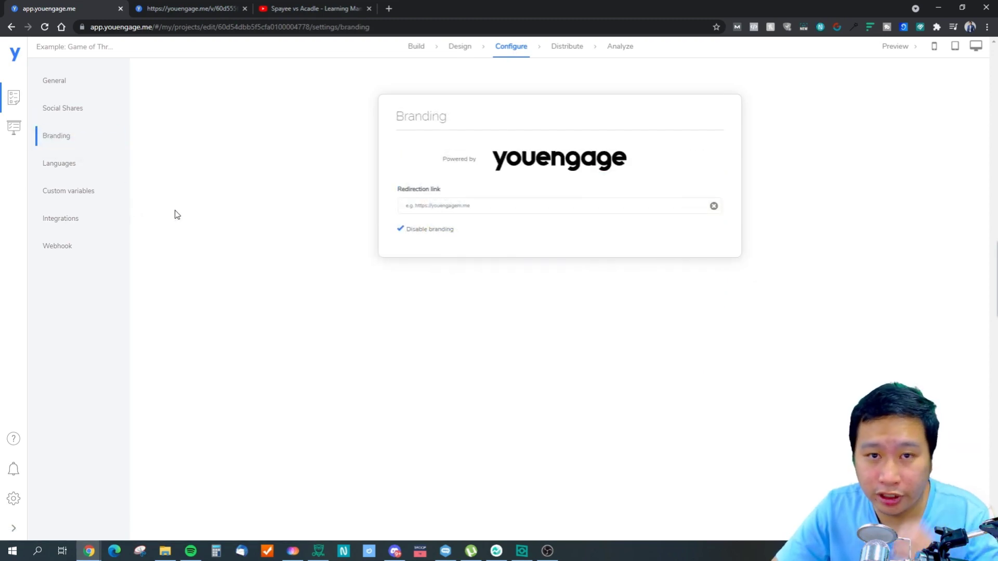
{"action": "left_click", "coordinate": [425, 231]}
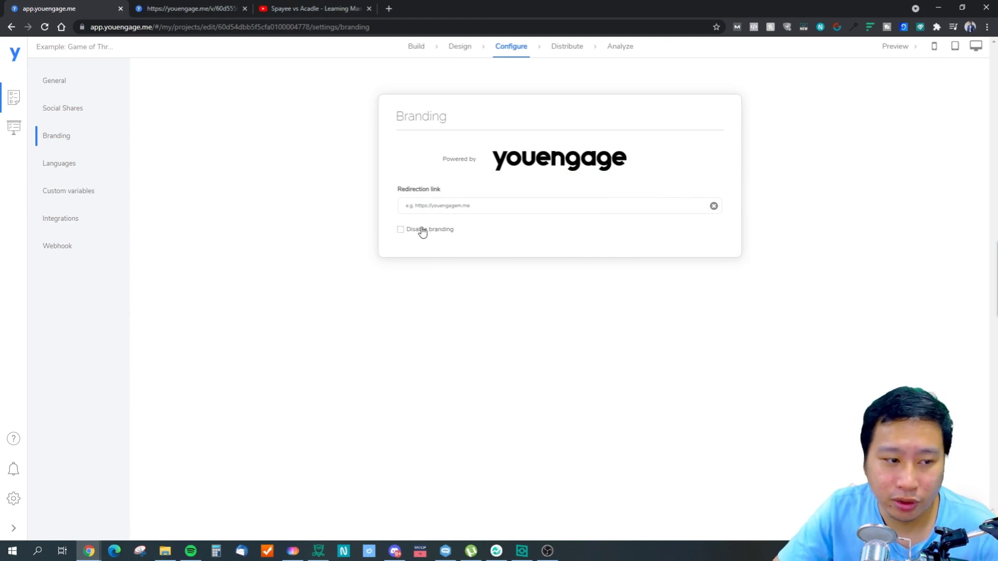
{"action": "left_click", "coordinate": [432, 209]}
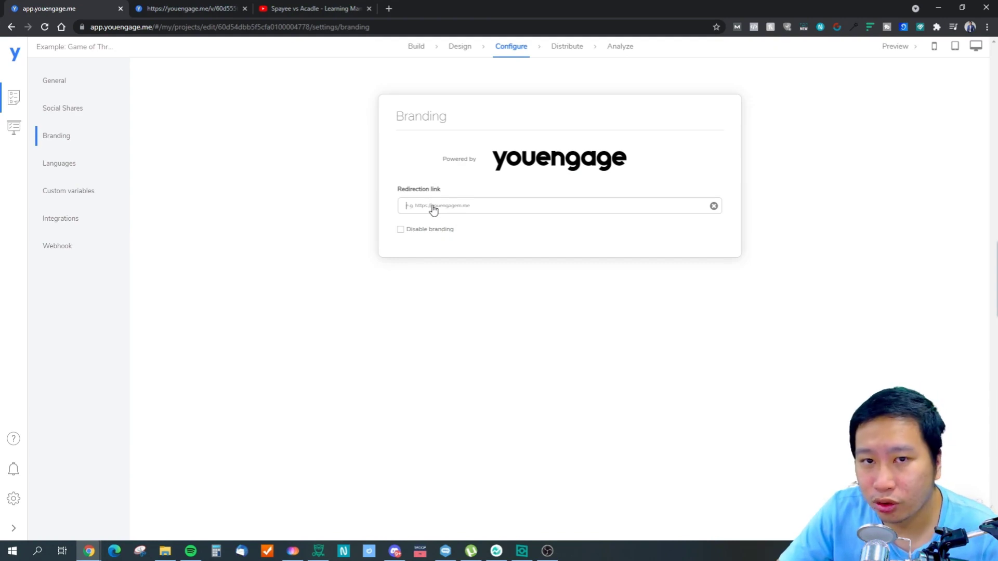
{"action": "left_click", "coordinate": [411, 229]}
- Browse Languages and its translation list, then Custom variables, Integrations and Webhook settings
{"action": "left_click", "coordinate": [94, 165]}
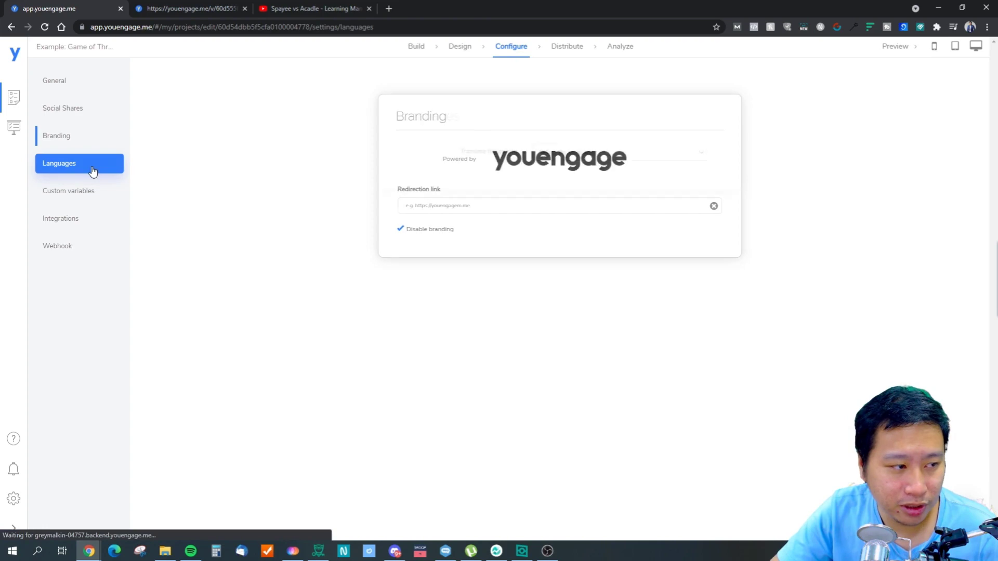
{"action": "left_click", "coordinate": [590, 151]}
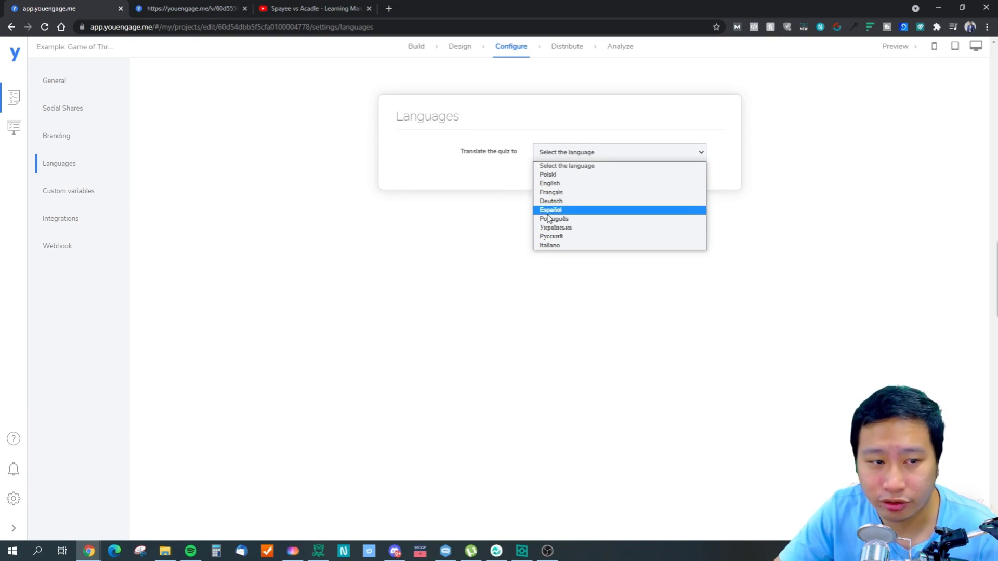
{"action": "left_click", "coordinate": [51, 197]}
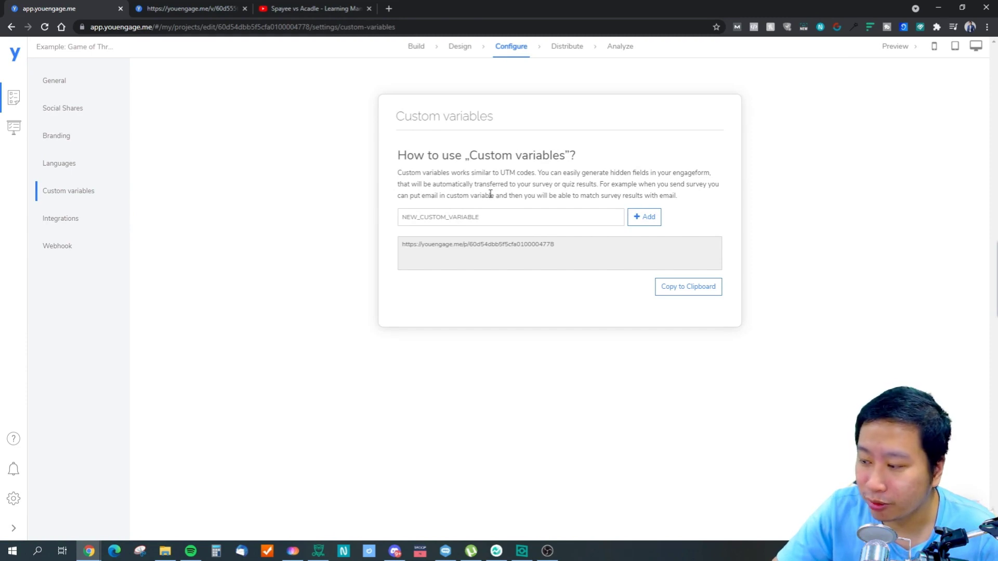
{"action": "left_click", "coordinate": [81, 221]}
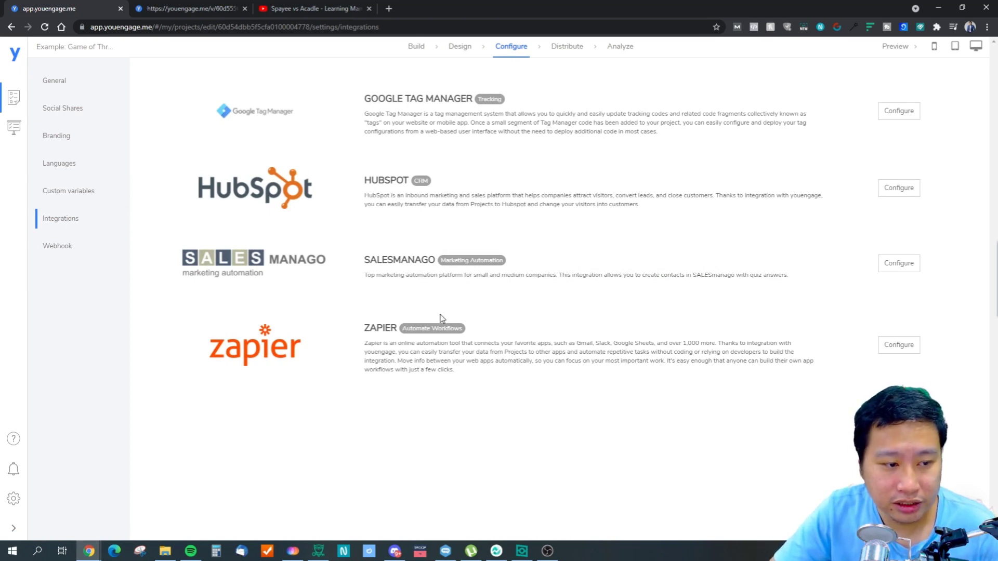
{"action": "left_click", "coordinate": [71, 249]}
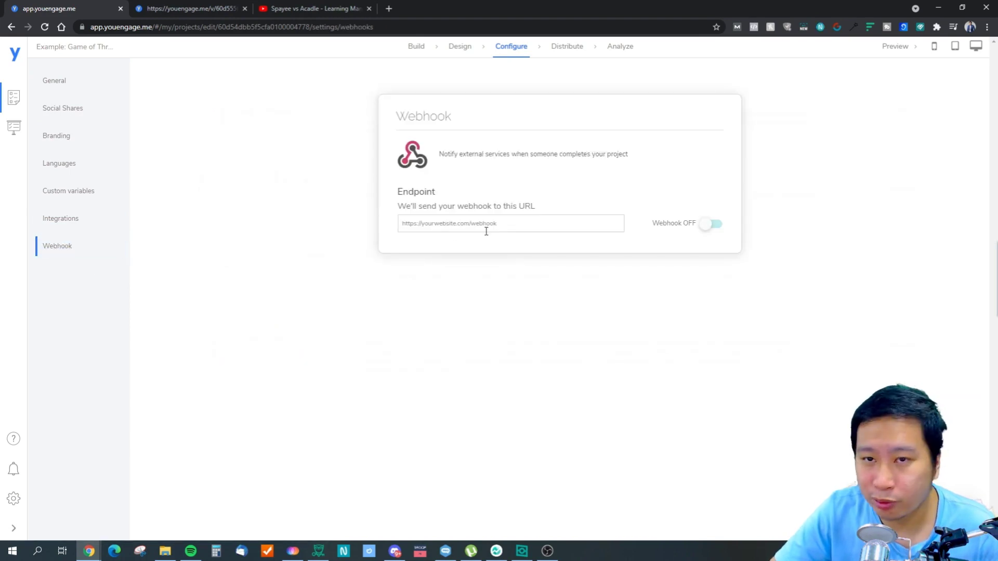
{"action": "left_click", "coordinate": [565, 52]}
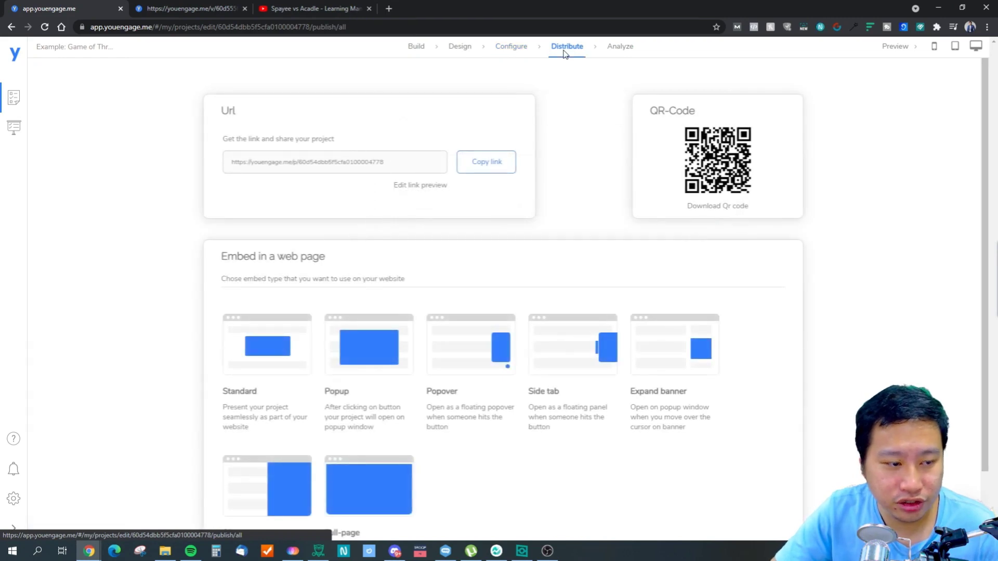
{"action": "left_click", "coordinate": [505, 50]}
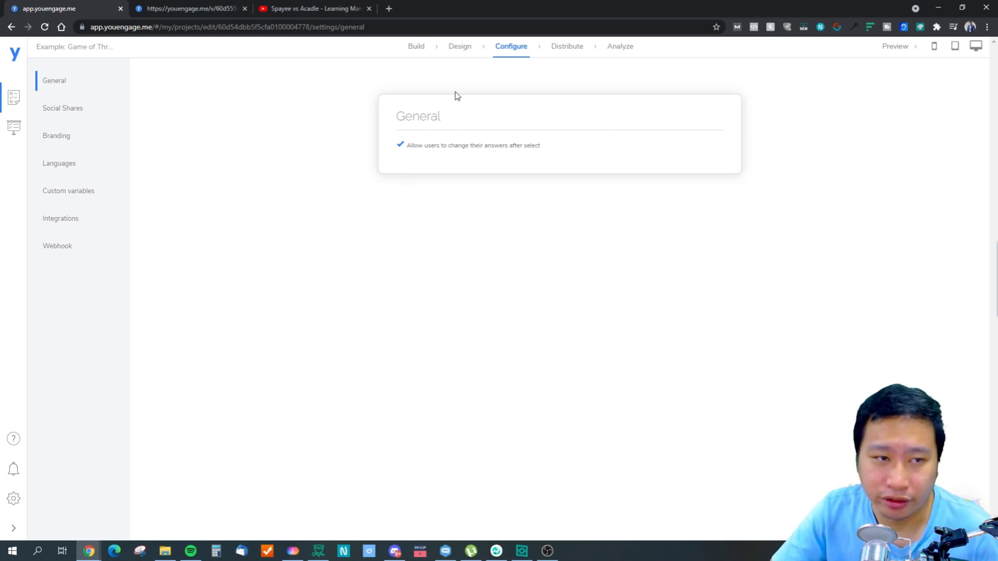
{"action": "left_click", "coordinate": [569, 50]}
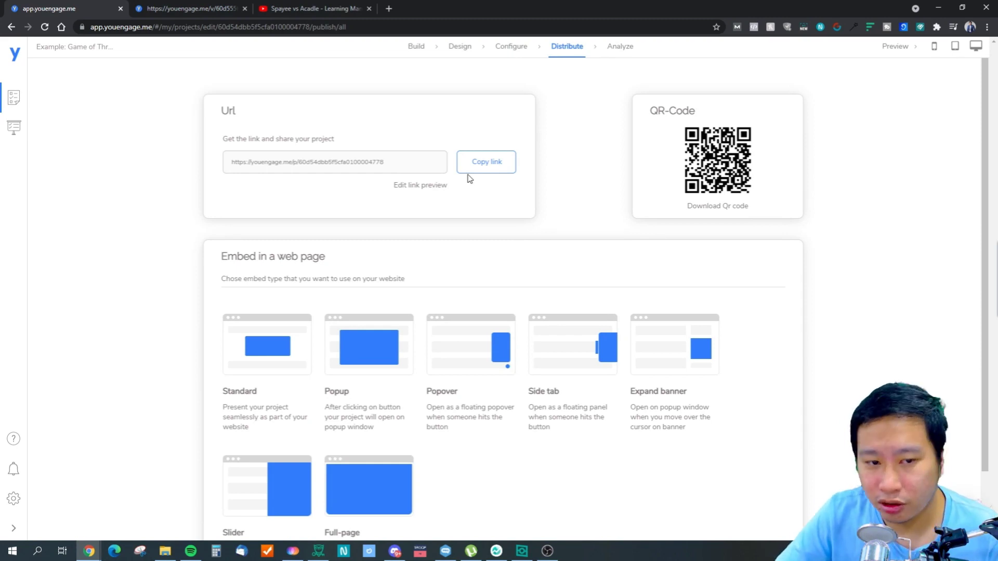
{"action": "scroll", "coordinate": [381, 256], "scroll_direction": "down", "scroll_amount": 1}
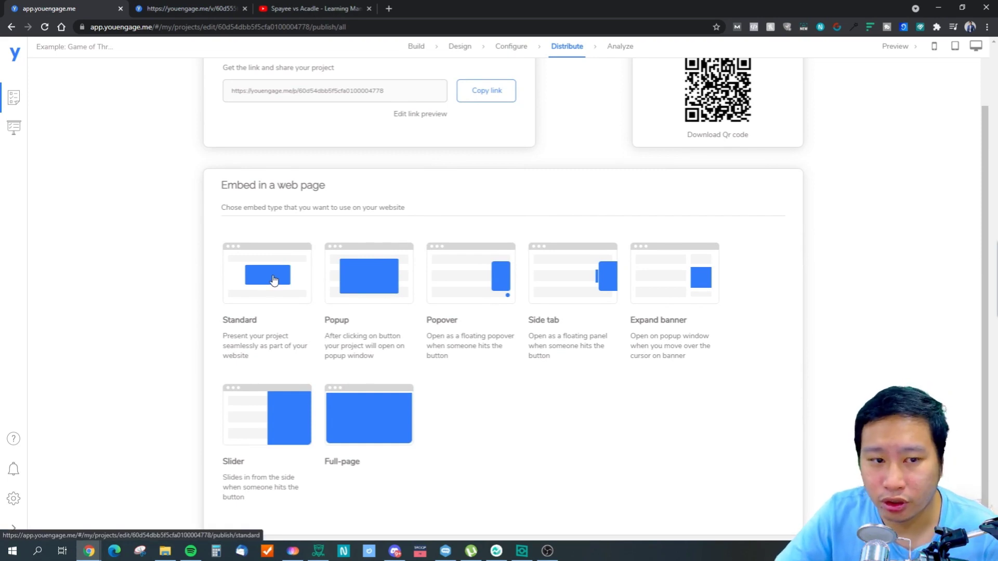
{"action": "scroll", "coordinate": [394, 280], "scroll_direction": "up", "scroll_amount": 1}
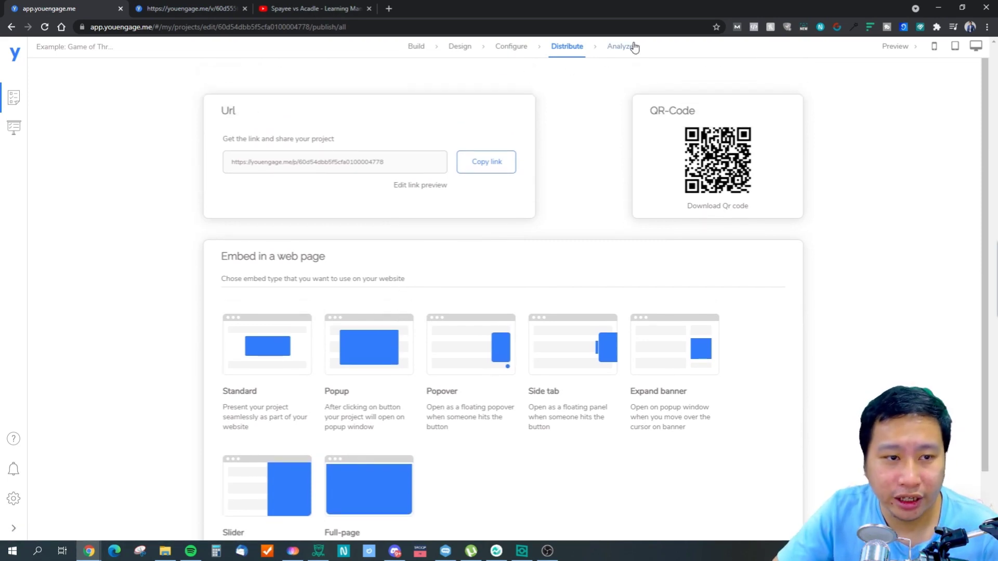
- Check Analyze's Summary and Responses, then return to Metrics showing 3 views
{"action": "left_click", "coordinate": [631, 46]}
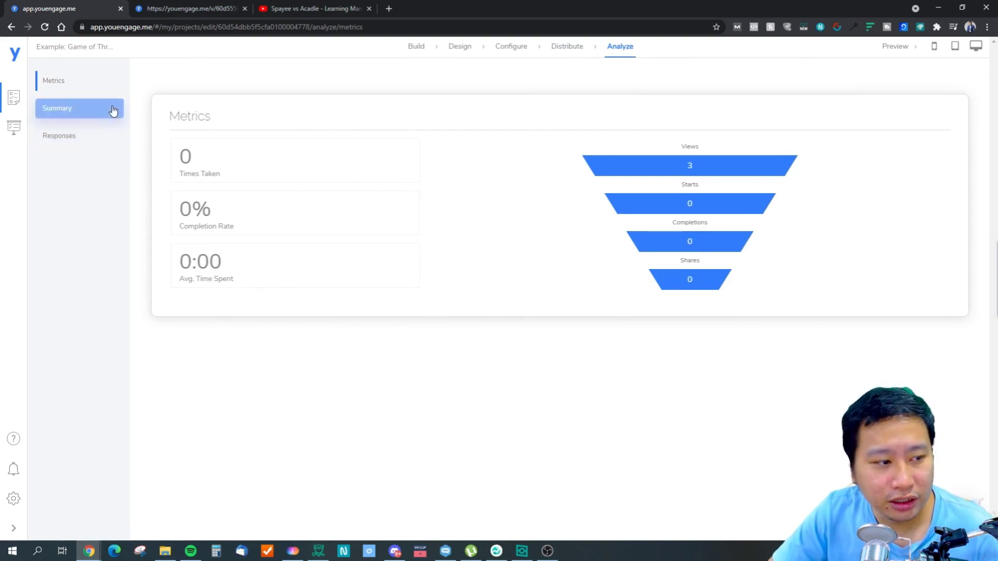
{"action": "left_click", "coordinate": [77, 111]}
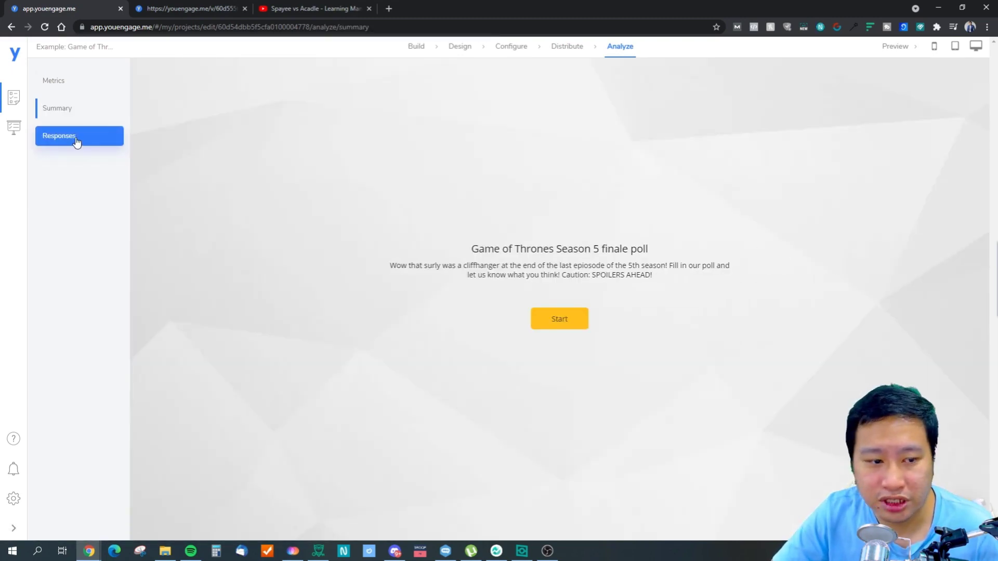
{"action": "left_click", "coordinate": [76, 141]}
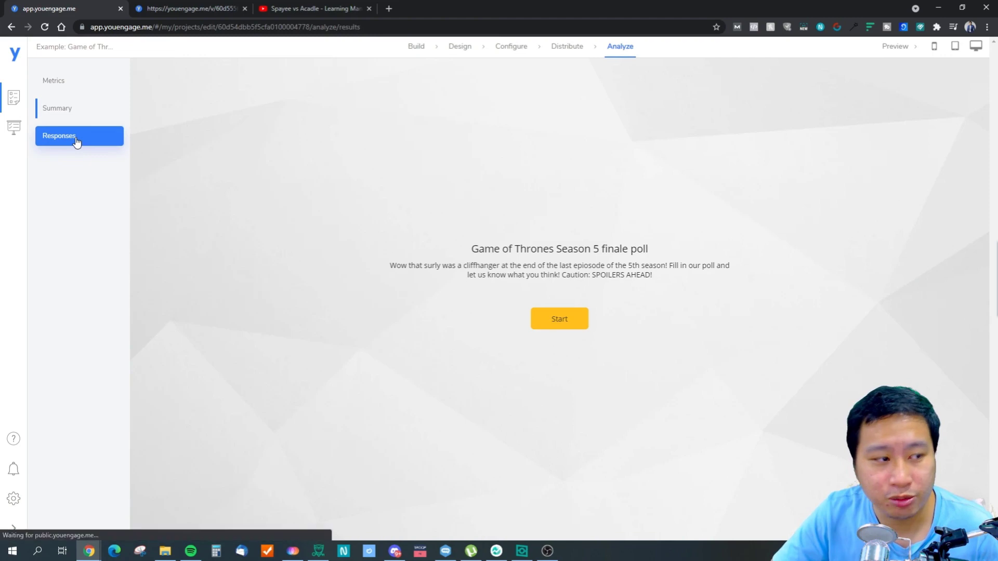
{"action": "left_click", "coordinate": [71, 84]}
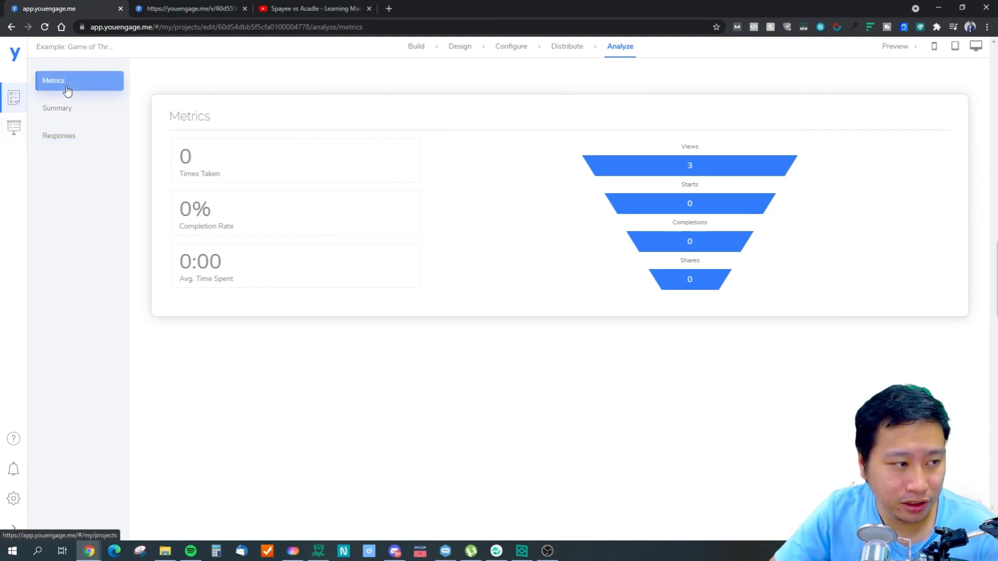
- Switch Build to the Logic view and review questions 1 and 2, keeping Q1's otherwise destination Q2
{"action": "left_click", "coordinate": [510, 48]}
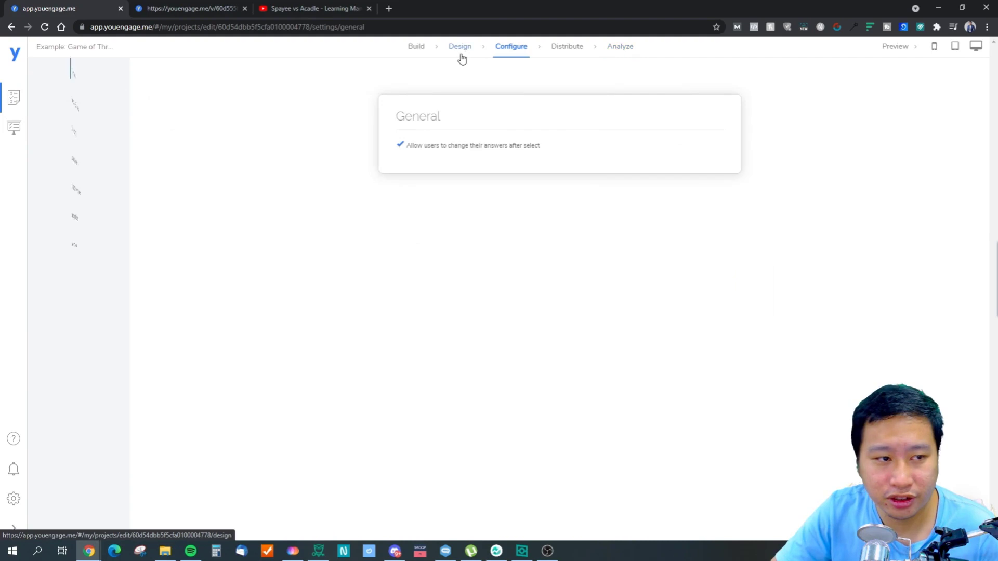
{"action": "left_click", "coordinate": [416, 50]}
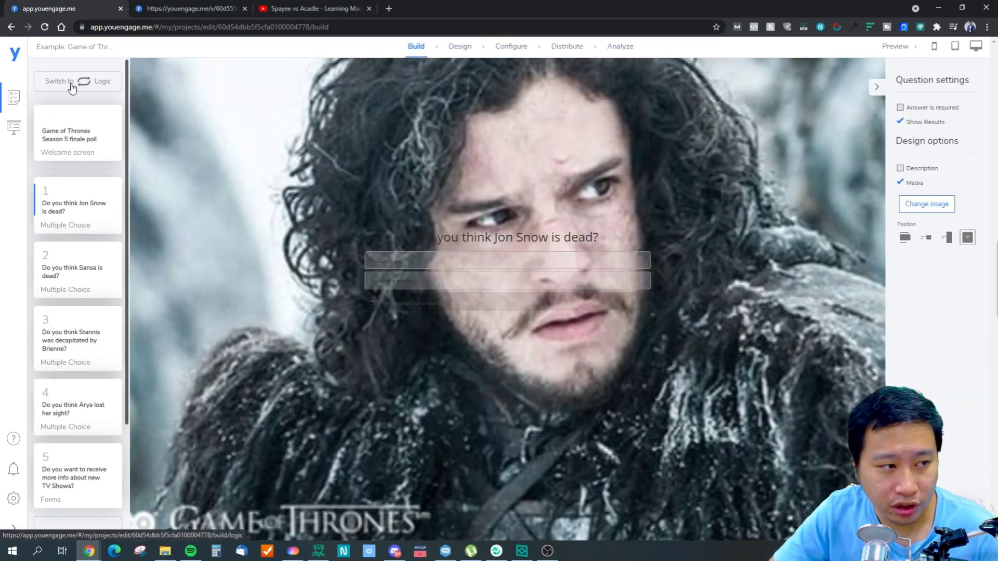
{"action": "left_click", "coordinate": [73, 83]}
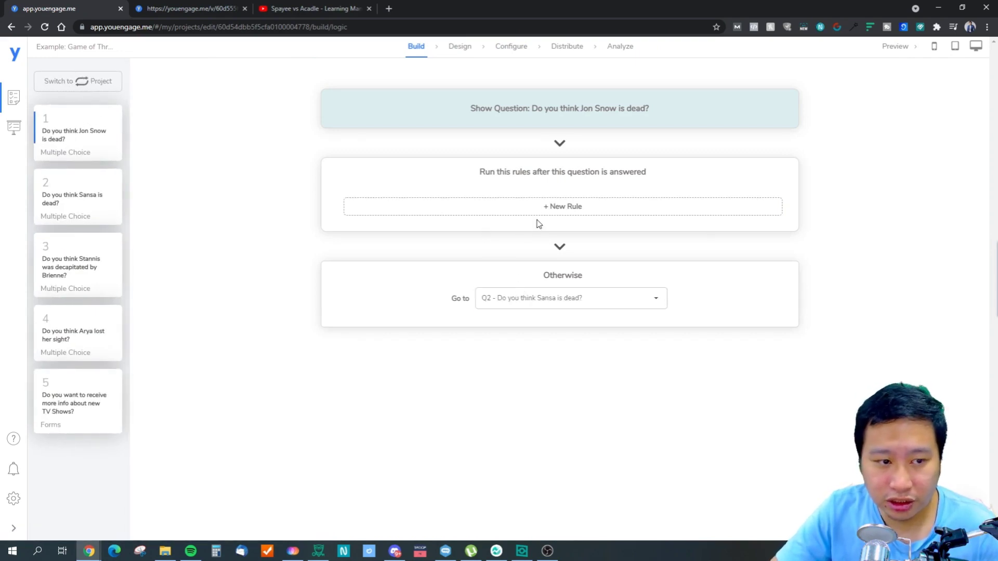
{"action": "left_click", "coordinate": [525, 300]}
{"action": "left_click", "coordinate": [358, 271]}
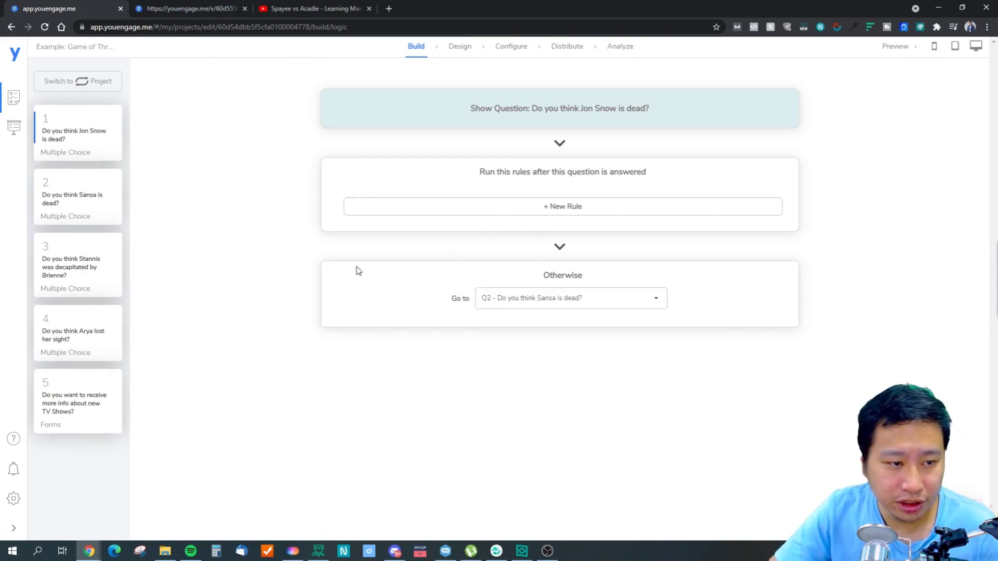
{"action": "left_click", "coordinate": [62, 196]}
{"action": "left_click", "coordinate": [68, 151]}
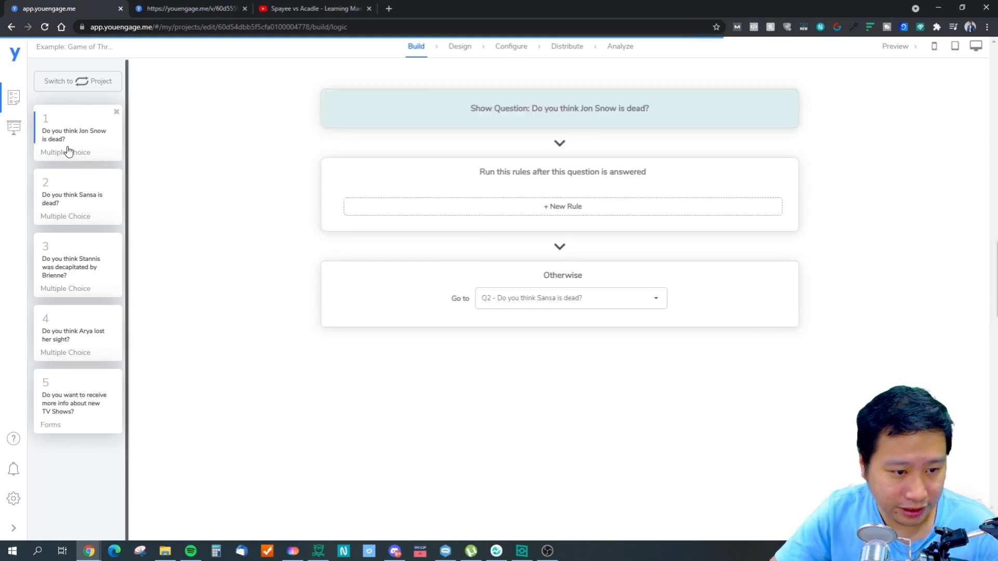
- Open the Stannis question's logic, add an empty before-showing rule, then delete it
{"action": "left_click", "coordinate": [70, 269]}
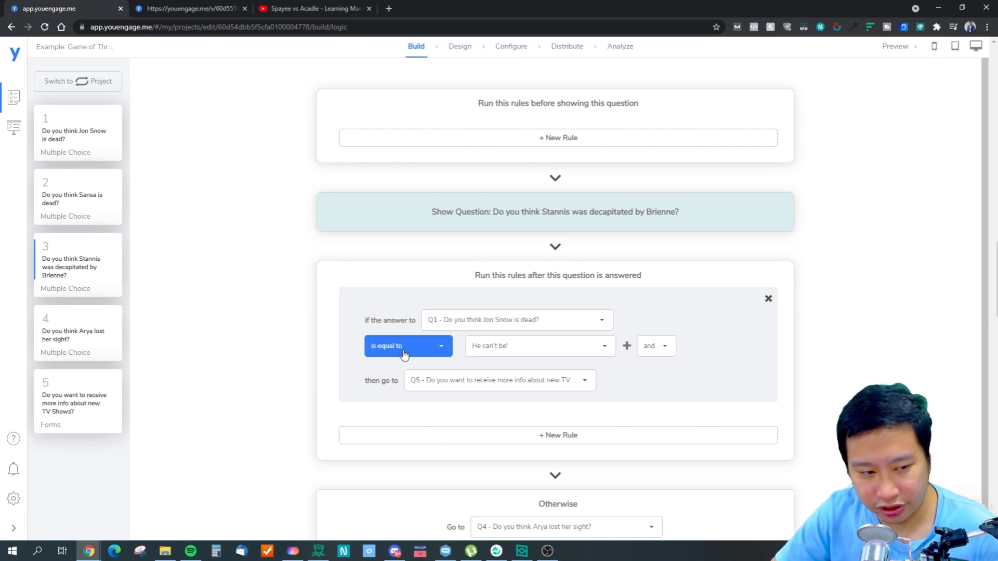
{"action": "scroll", "coordinate": [506, 356], "scroll_direction": "down", "scroll_amount": 1}
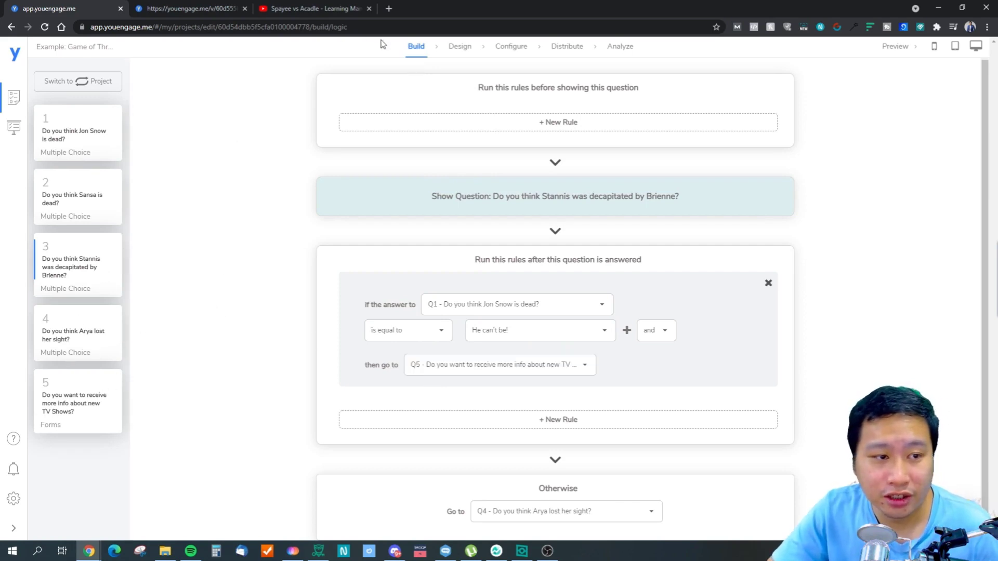
{"action": "left_click", "coordinate": [509, 122]}
{"action": "left_click", "coordinate": [478, 133]}
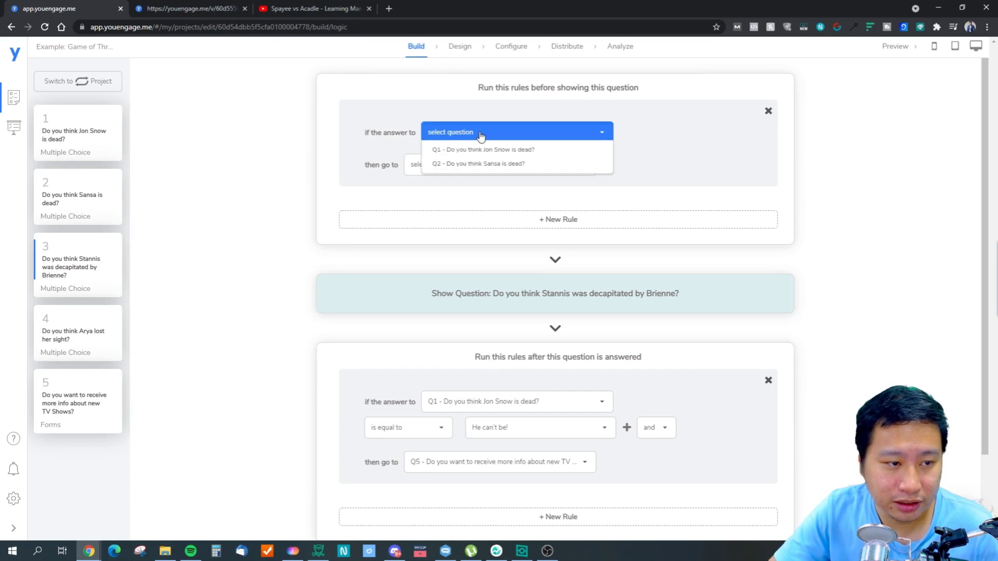
{"action": "left_click", "coordinate": [769, 111]}
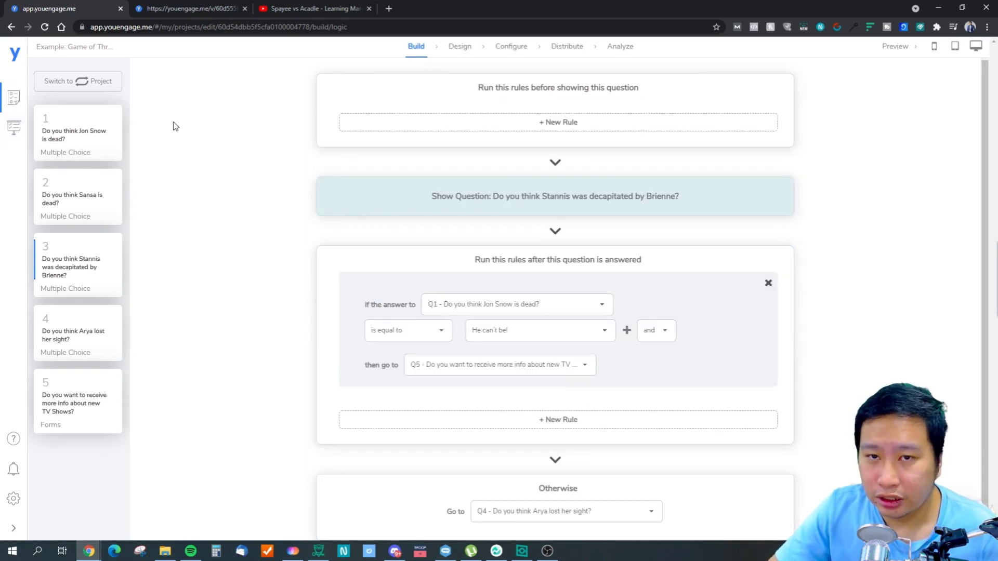
- From the Events list, add a new event named 'Money Master' and proceed
{"action": "left_click", "coordinate": [10, 135]}
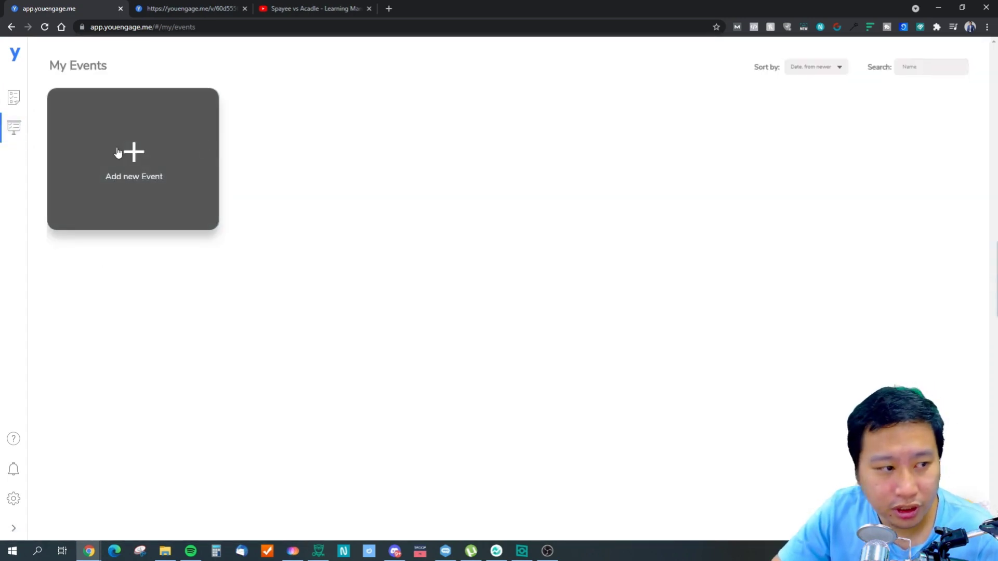
{"action": "left_click", "coordinate": [144, 179]}
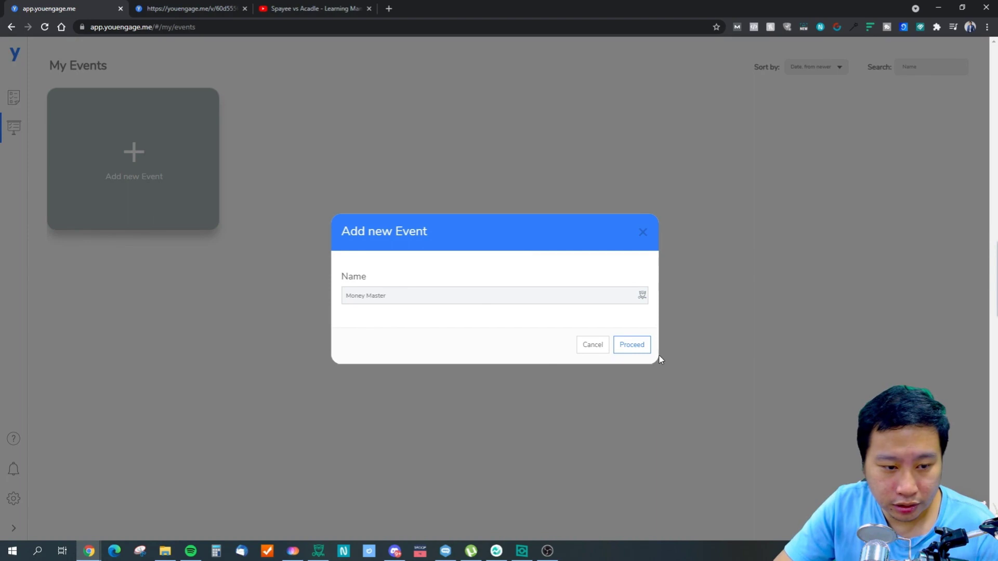
{"action": "left_click", "coordinate": [617, 350]}
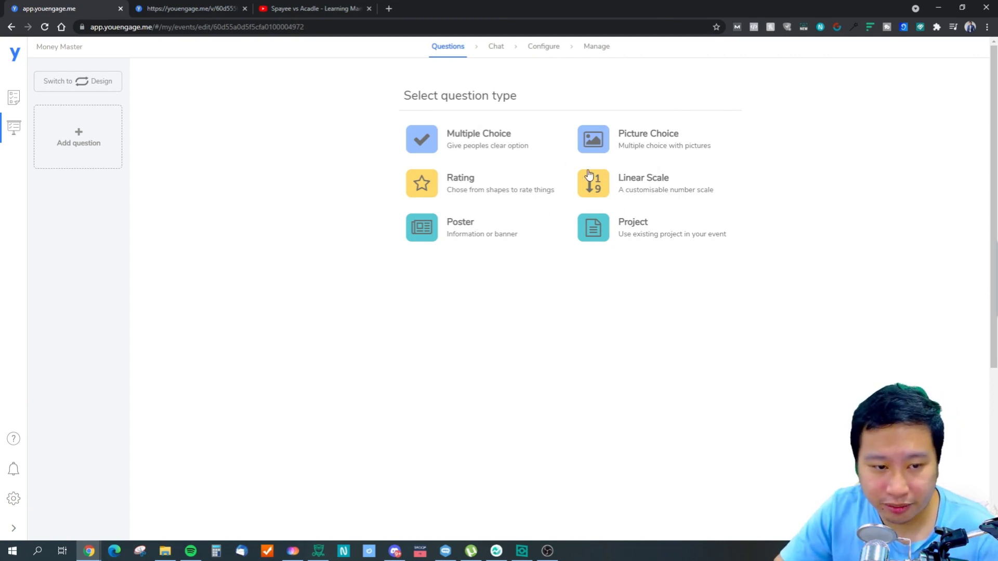
- Add a Picture Choice question whose first answer is a 'money bag' image
{"action": "left_click", "coordinate": [593, 139]}
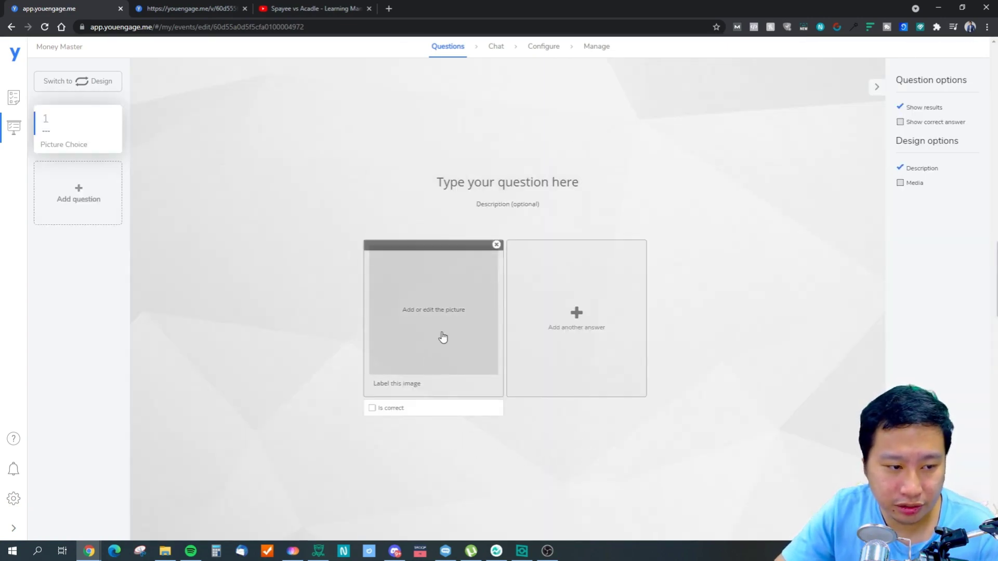
{"action": "left_click", "coordinate": [434, 322]}
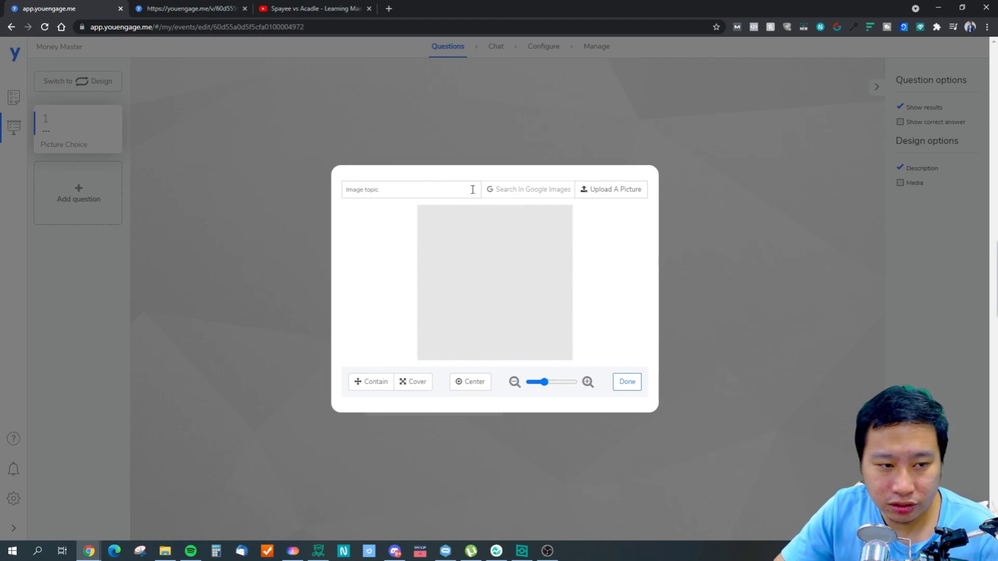
{"action": "left_click", "coordinate": [425, 191]}
{"action": "type", "text": "money"}
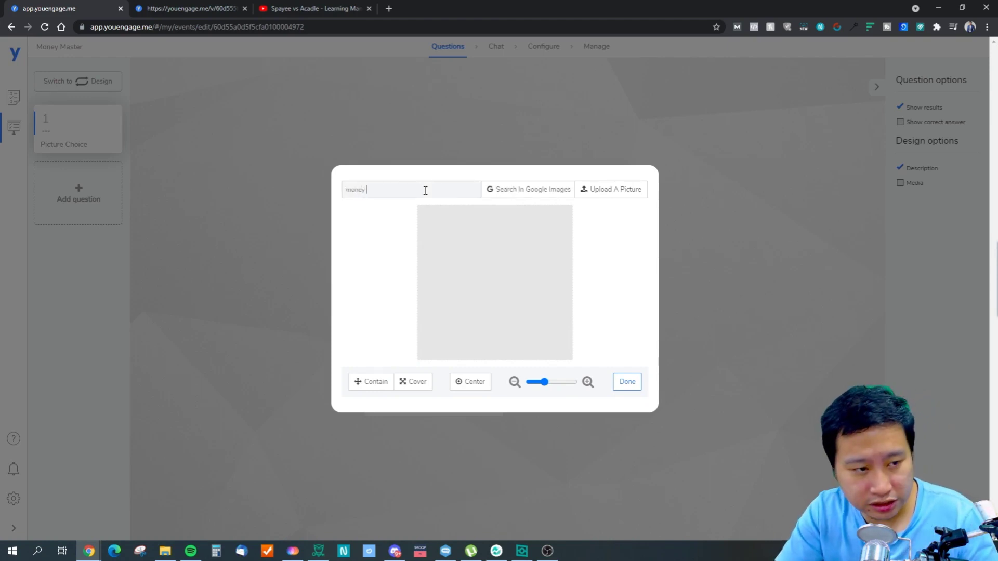
{"action": "type", "text": " bag"}
{"action": "left_click", "coordinate": [507, 191]}
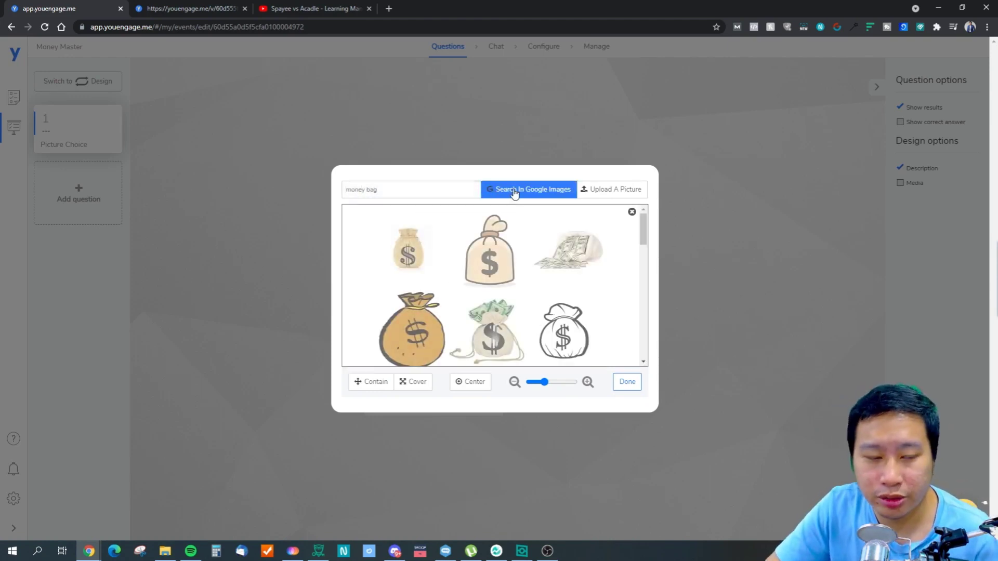
{"action": "left_click", "coordinate": [484, 264]}
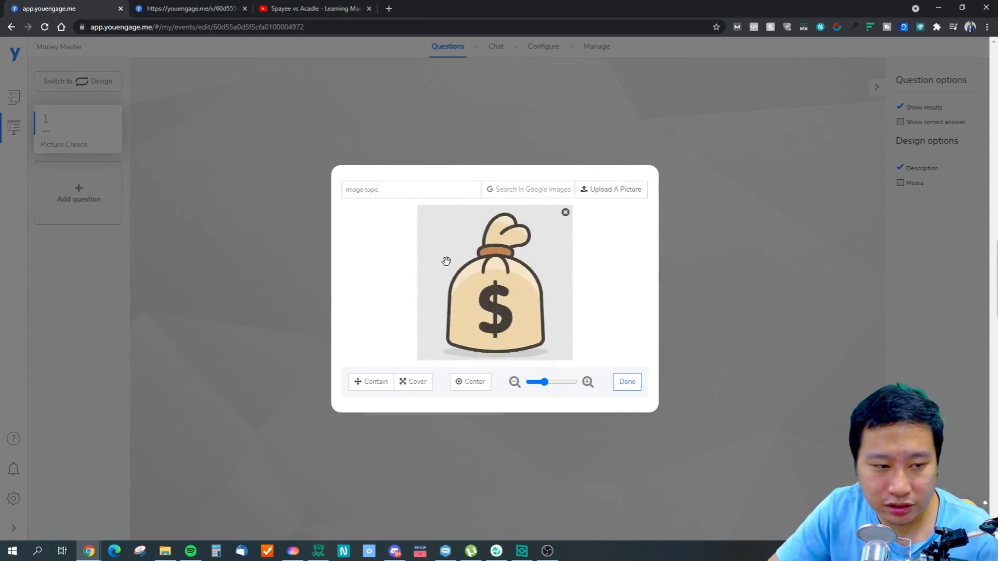
{"action": "left_click", "coordinate": [634, 388]}
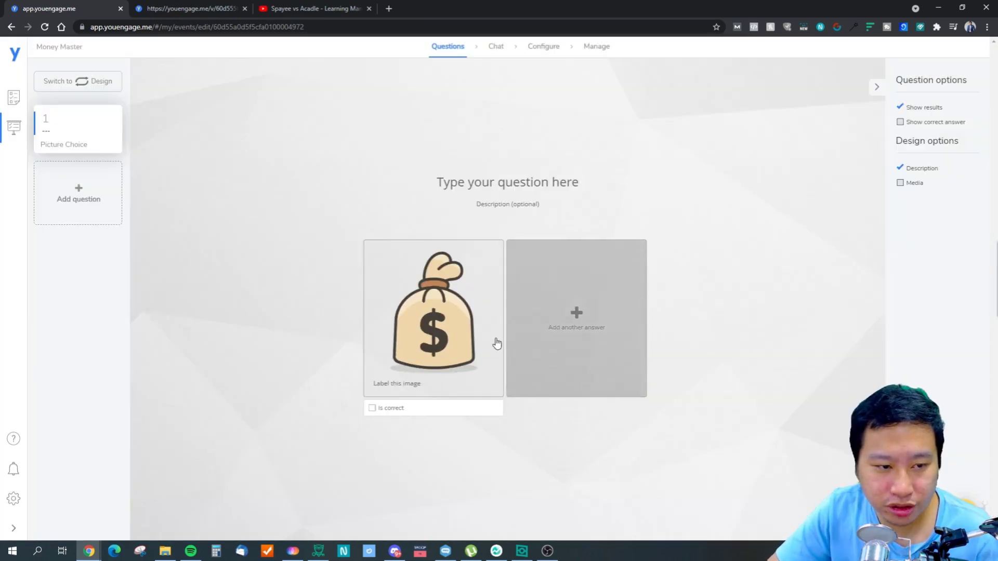
- Add a $100-bill 'dollar' second answer, enable Show correct answer, and mark the money bag correct
{"action": "left_click", "coordinate": [601, 327]}
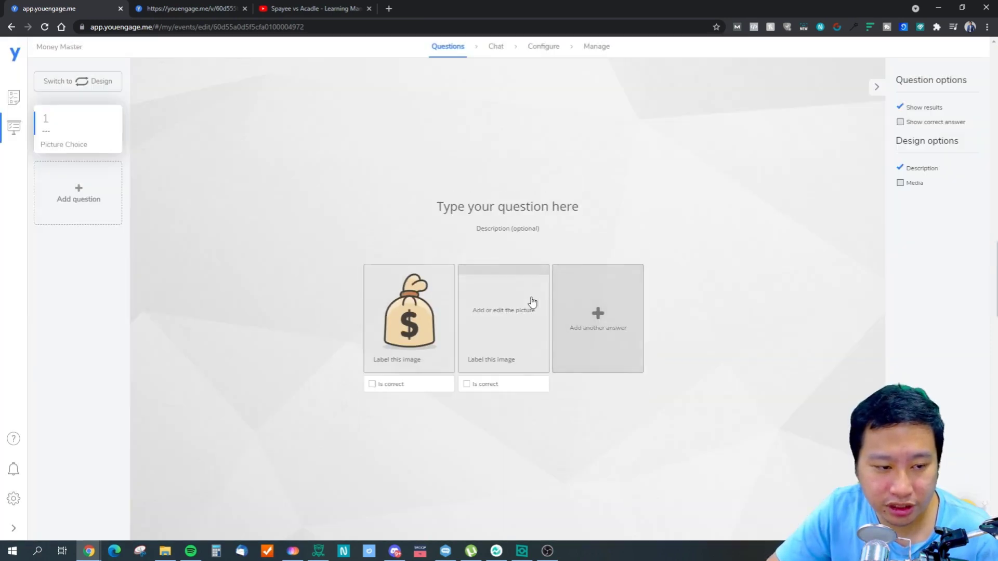
{"action": "left_click", "coordinate": [502, 298]}
{"action": "left_click", "coordinate": [411, 192]}
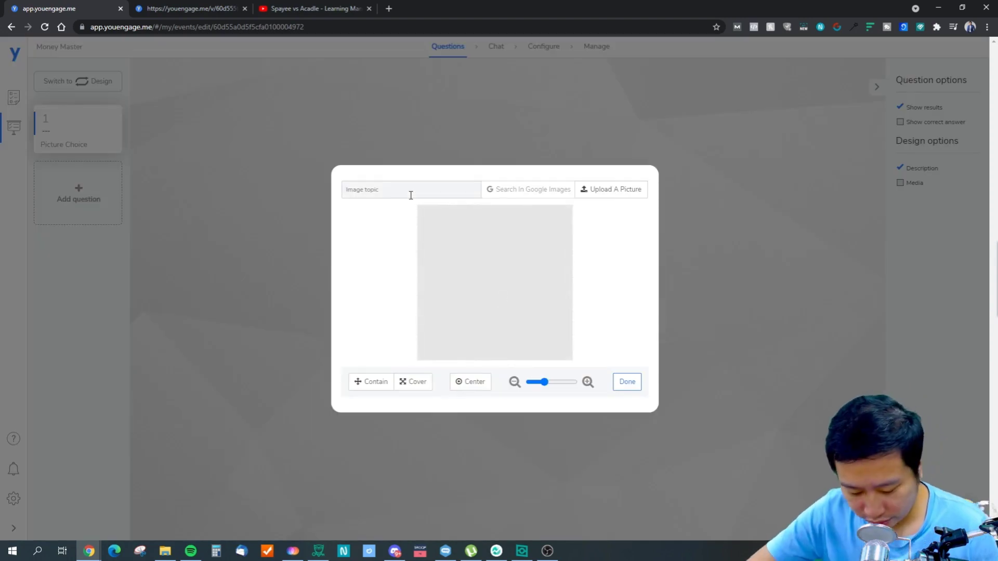
{"action": "type", "text": "dollar"}
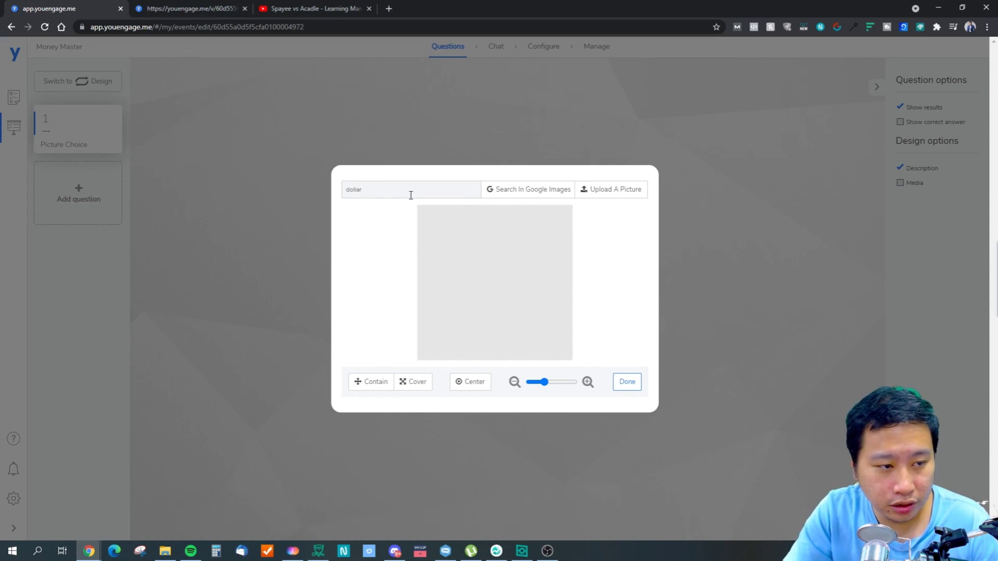
{"action": "left_click", "coordinate": [533, 190]}
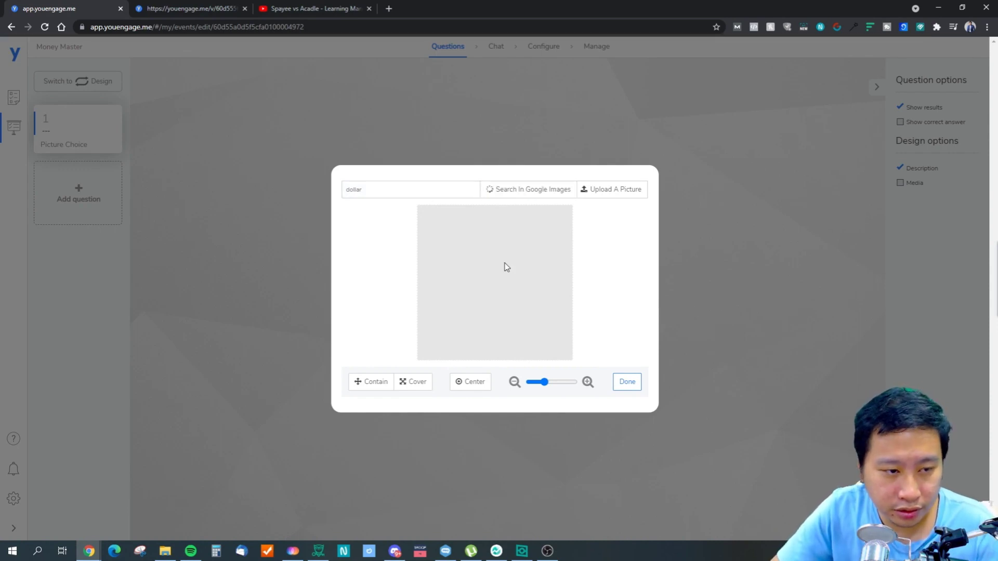
{"action": "left_click", "coordinate": [382, 263]}
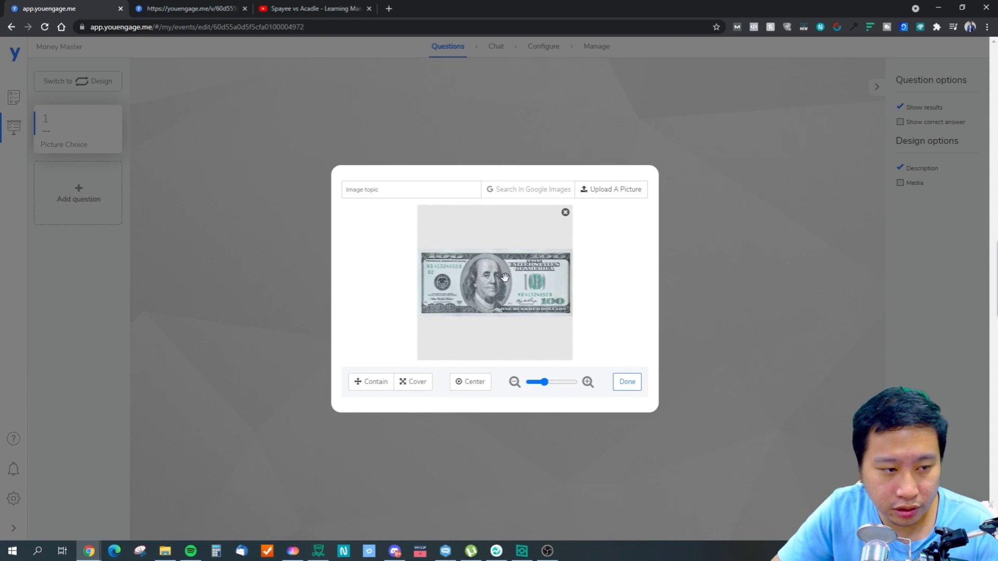
{"action": "left_click", "coordinate": [626, 381]}
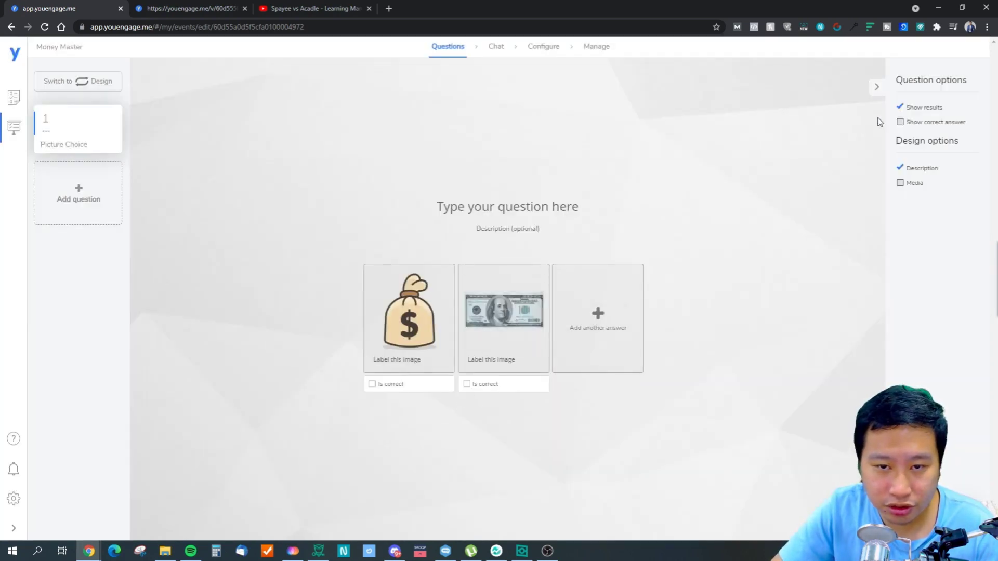
{"action": "left_click", "coordinate": [900, 122]}
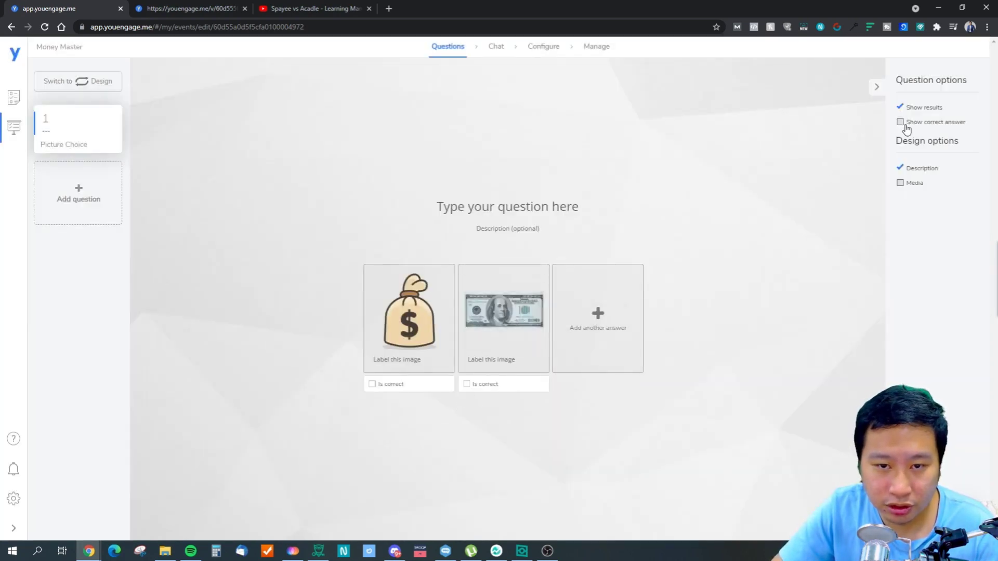
{"action": "left_click", "coordinate": [372, 385]}
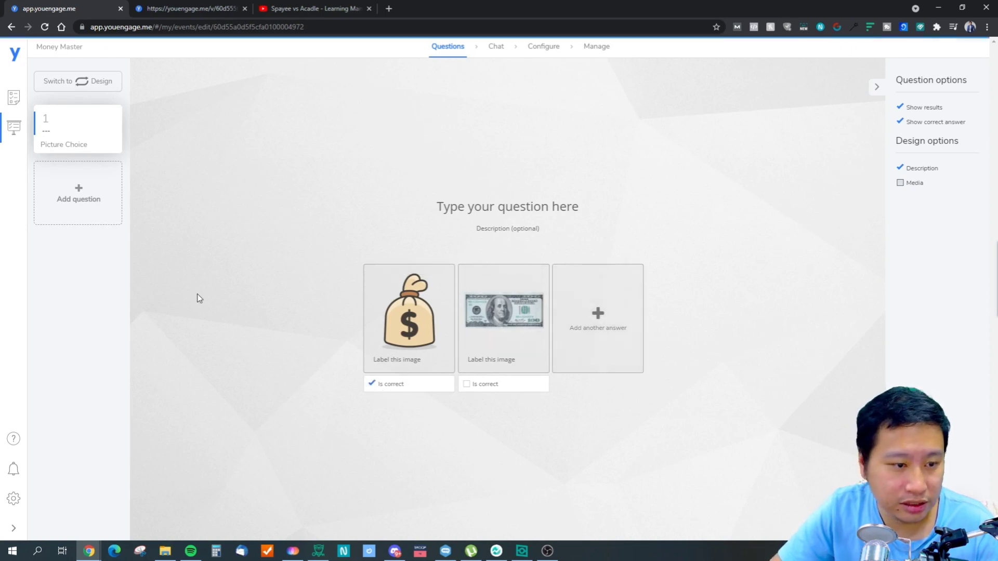
- Enable Media on question 1, compare the picture position layouts, then disable Media again
{"action": "mouse_move", "coordinate": [125, 150]}
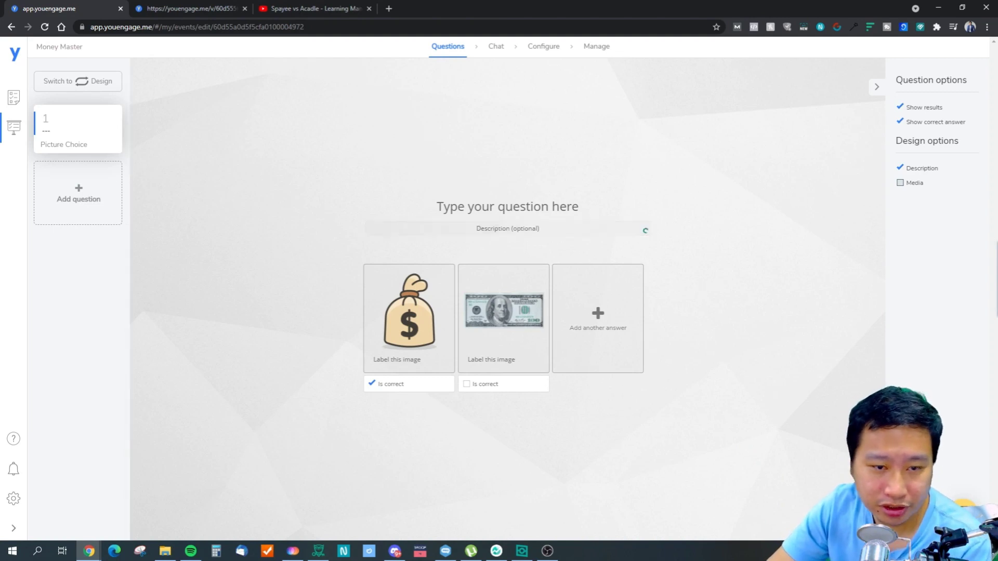
{"action": "left_click", "coordinate": [898, 184]}
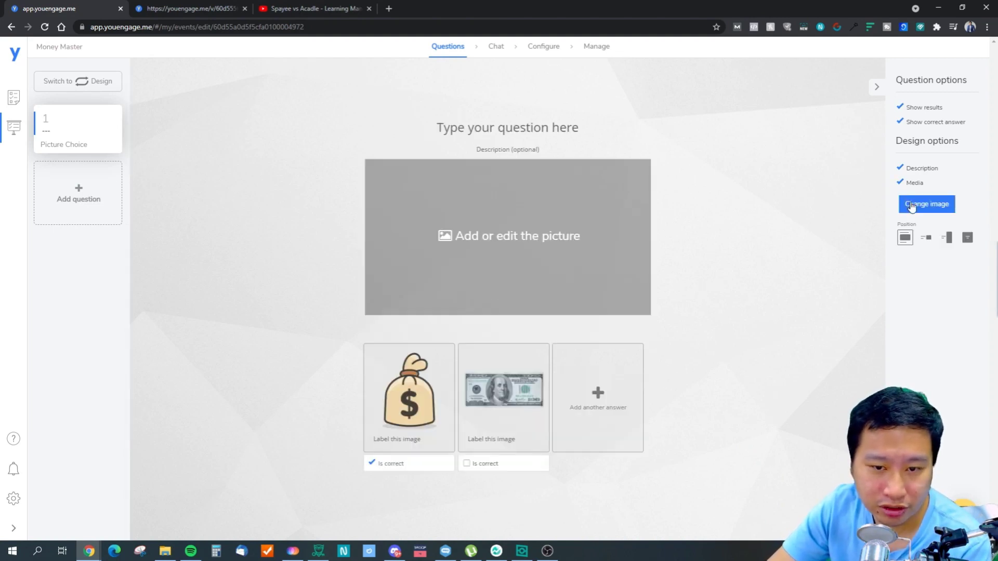
{"action": "left_click", "coordinate": [926, 239]}
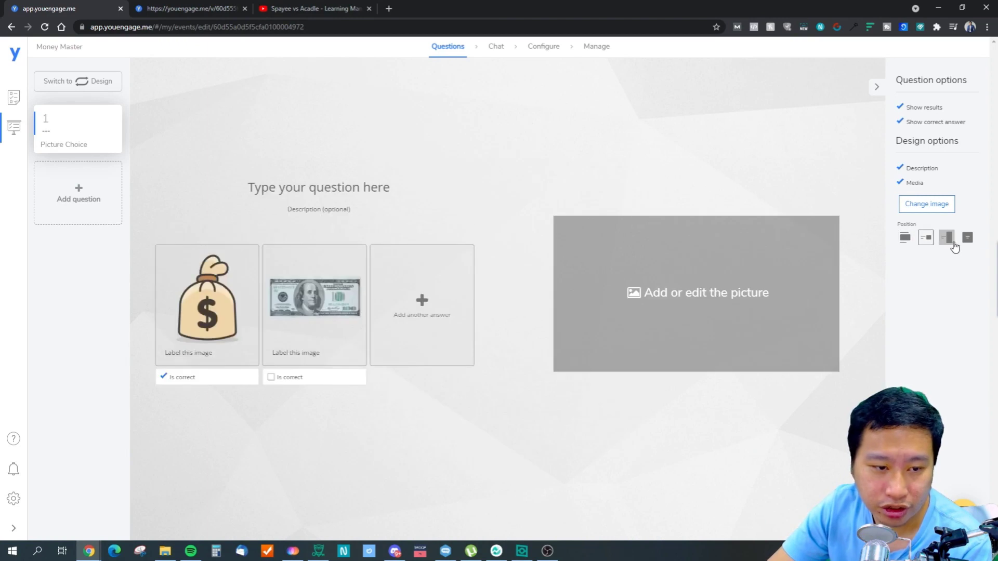
{"action": "left_click", "coordinate": [954, 247]}
{"action": "left_click", "coordinate": [967, 239]}
{"action": "left_click", "coordinate": [949, 242]}
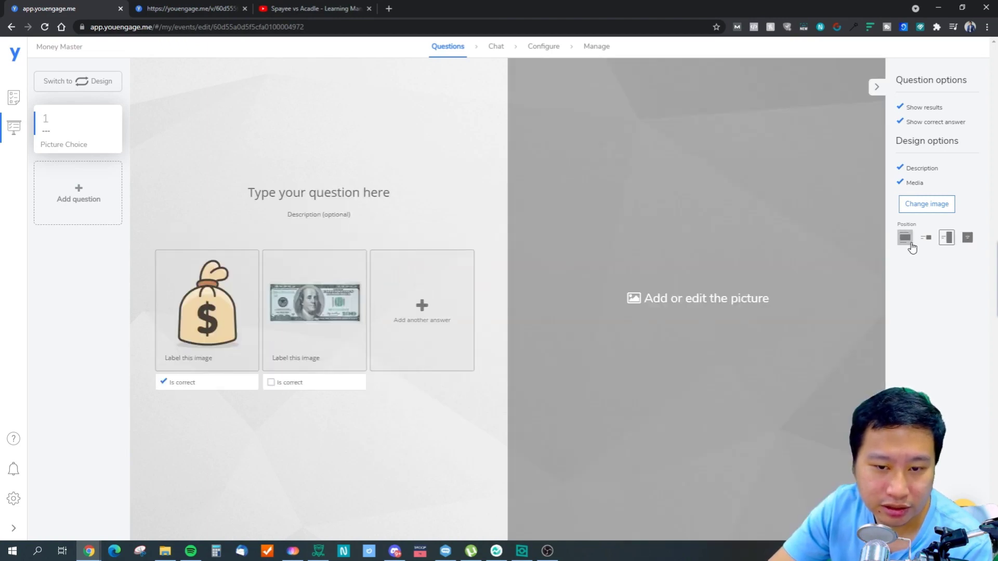
{"action": "left_click", "coordinate": [909, 243]}
{"action": "left_click", "coordinate": [900, 183]}
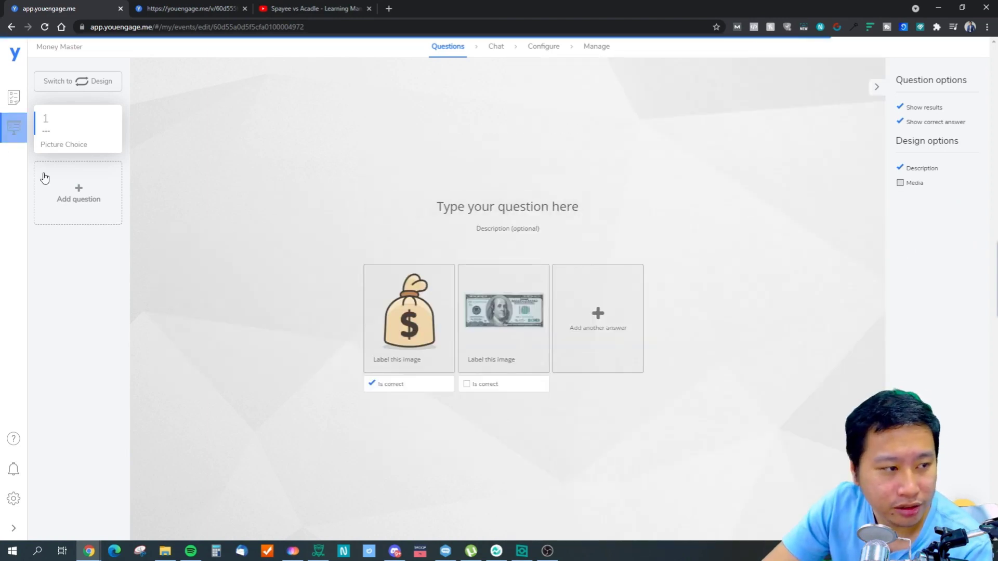
- Add multiple-choice question 2 titled 'What kind of money do you want to meke?', first answer correct
{"action": "left_click", "coordinate": [91, 195]}
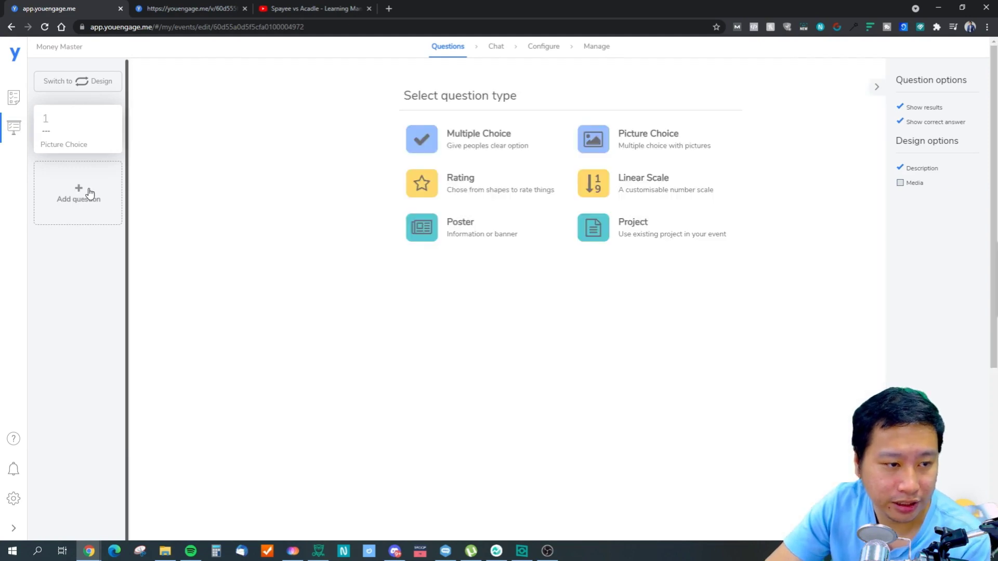
{"action": "left_click", "coordinate": [472, 144]}
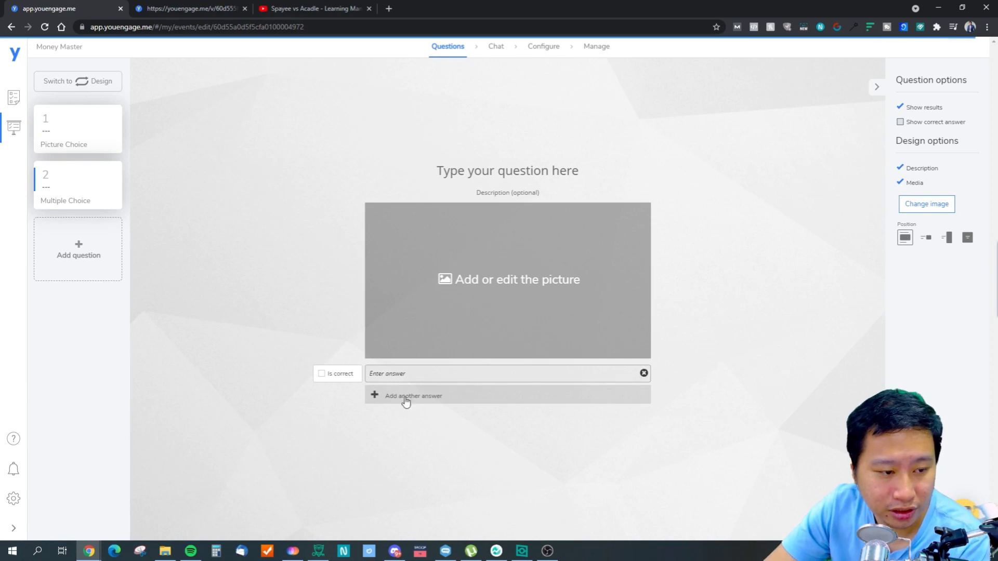
{"action": "left_click", "coordinate": [332, 375]}
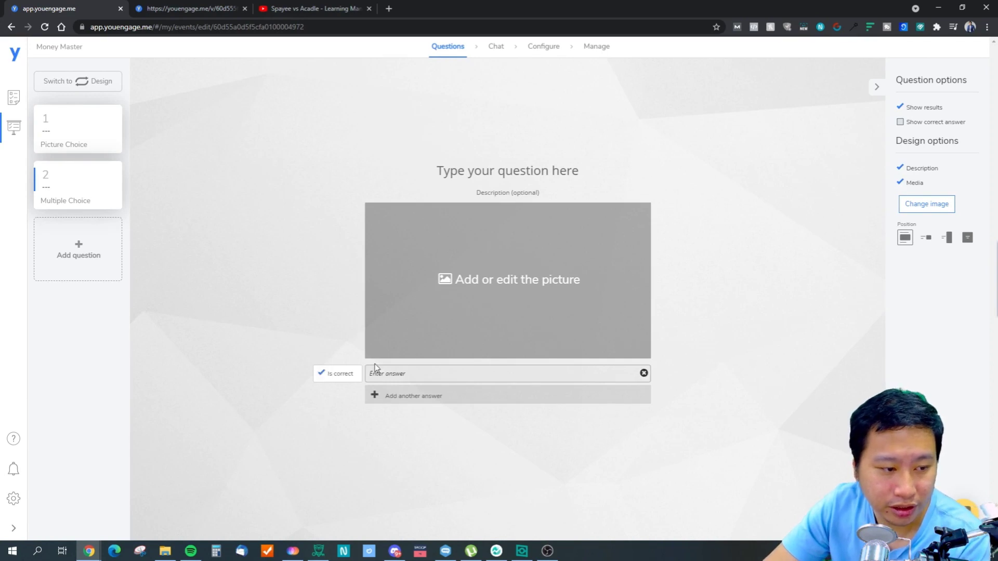
{"action": "left_click", "coordinate": [509, 281]}
{"action": "left_click", "coordinate": [422, 191]}
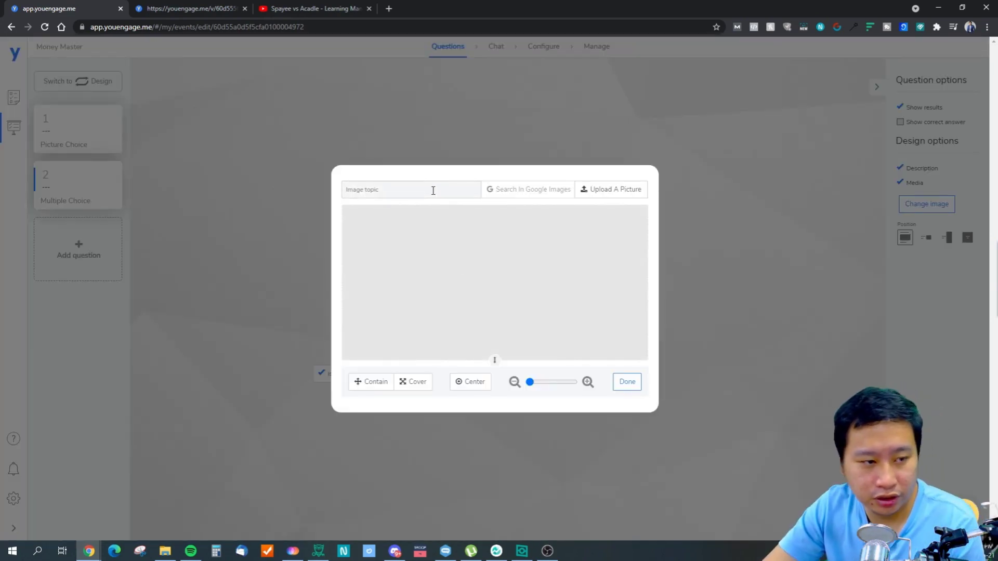
{"action": "left_click", "coordinate": [624, 386]}
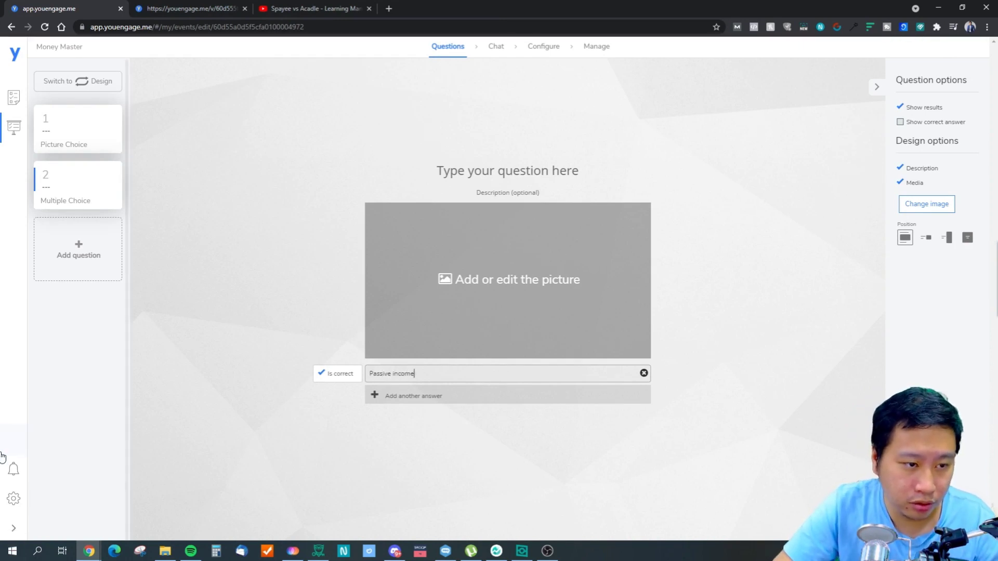
{"action": "left_click", "coordinate": [493, 167]}
{"action": "type", "text": "Wh"}
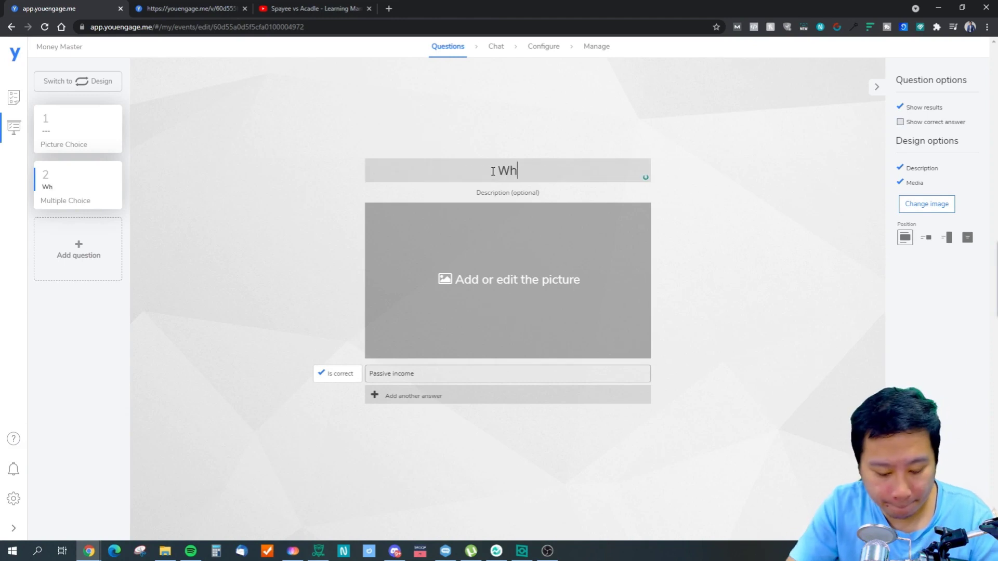
{"action": "type", "text": "at kind of money do yo"}
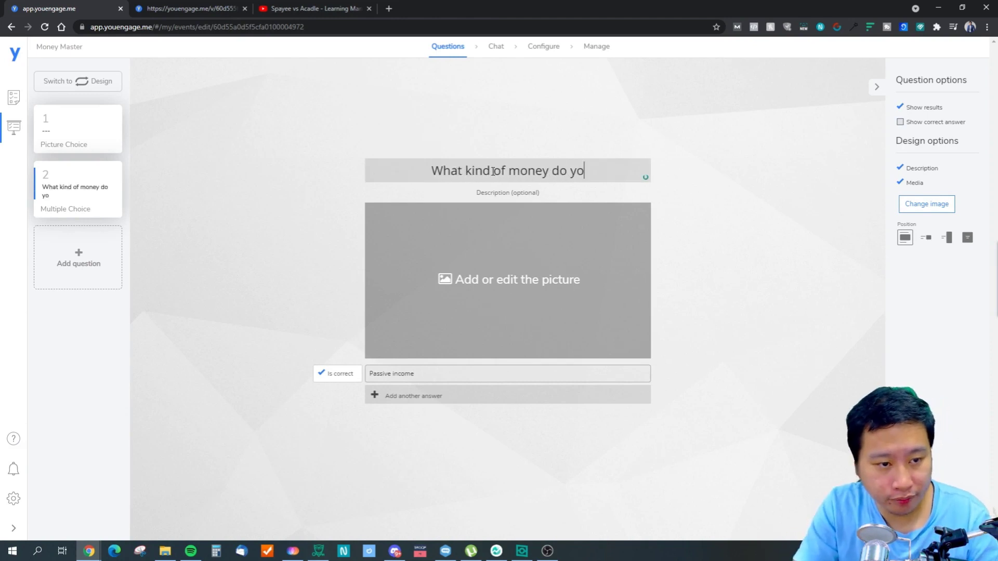
{"action": "type", "text": "u want to me"}
{"action": "type", "text": "ke?"}
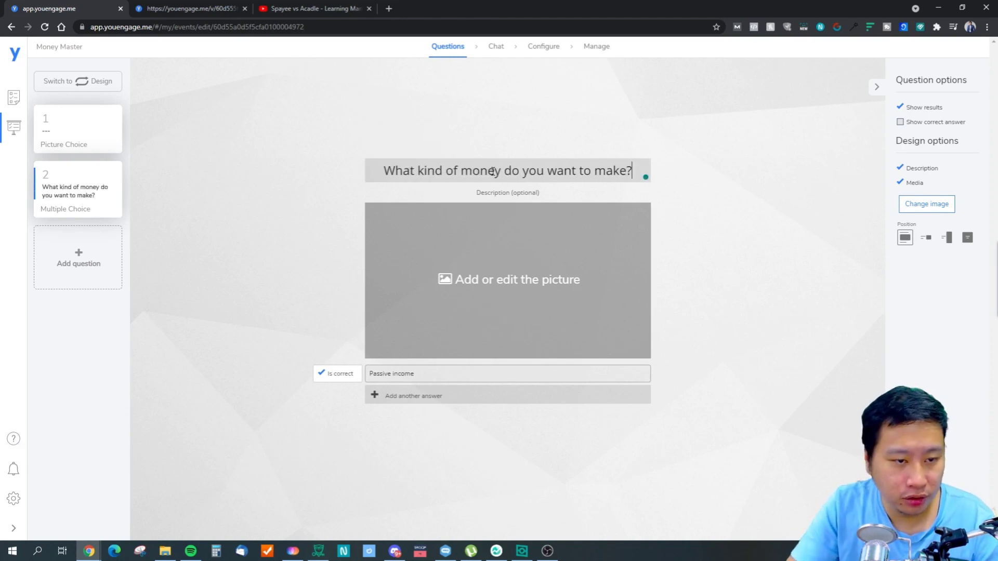
- Retitle question 1 as 'Best type of Money'
{"action": "left_click", "coordinate": [71, 142]}
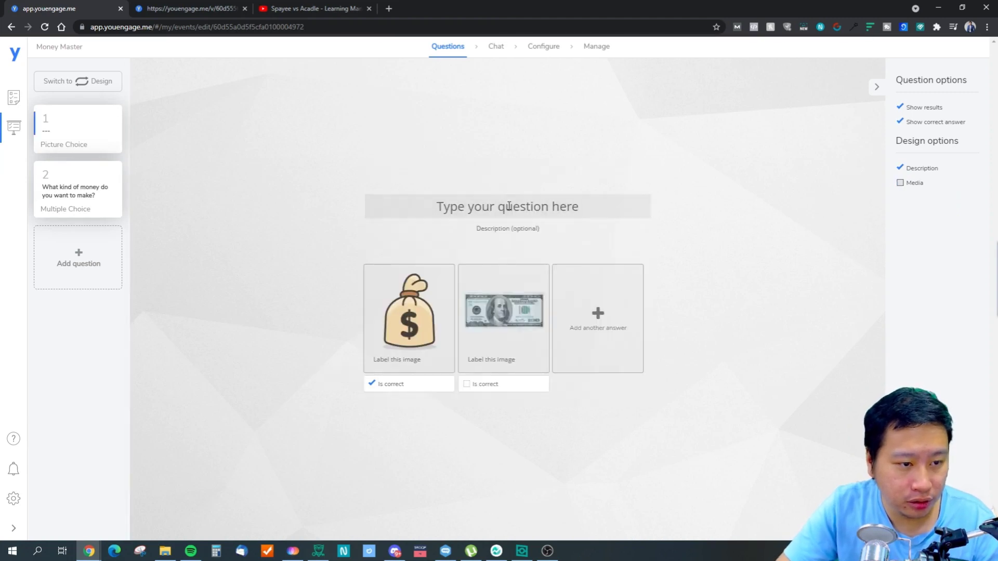
{"action": "left_click", "coordinate": [509, 204]}
{"action": "type", "text": "Best type o"}
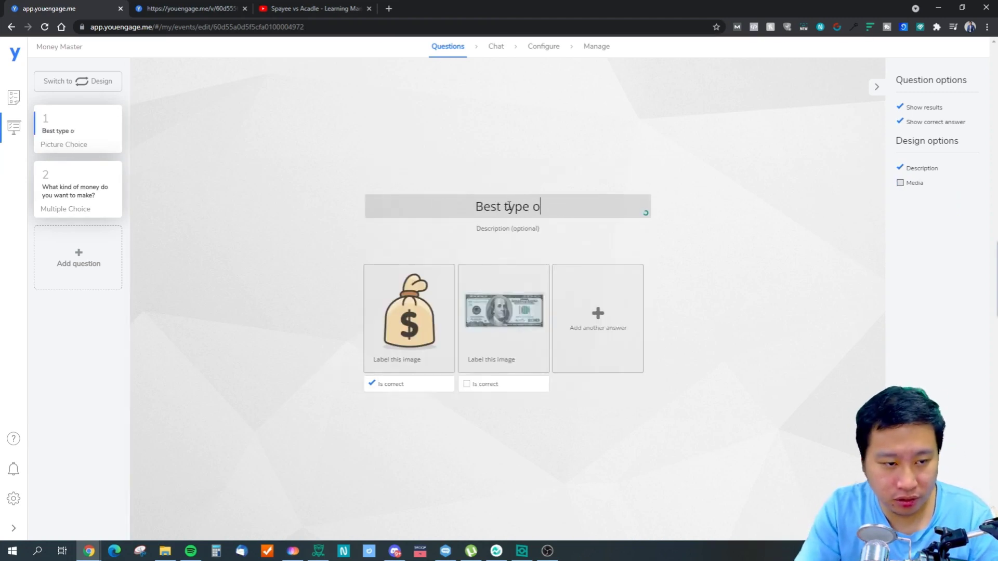
{"action": "type", "text": "f Money"}
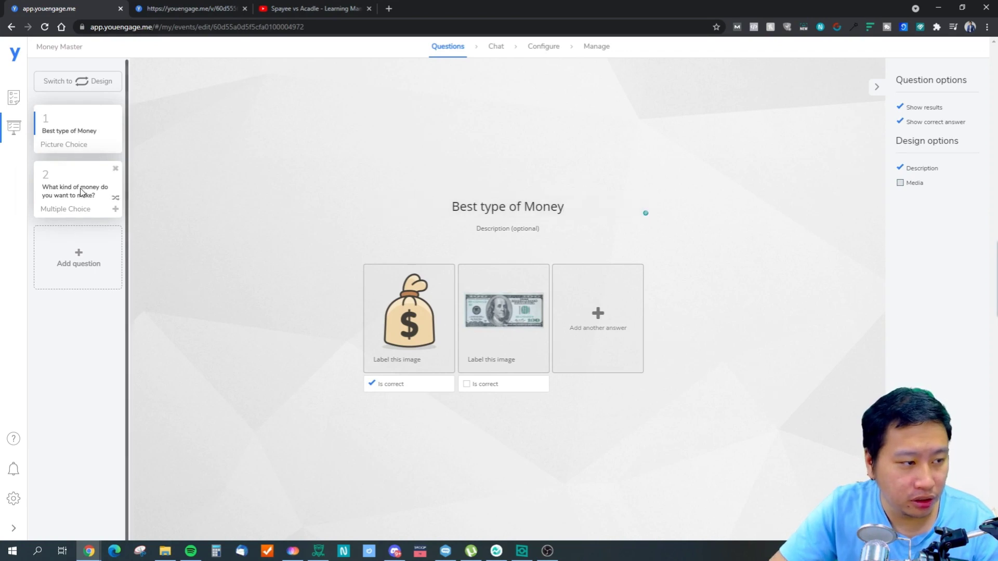
- Add 'Action' as question 2's second answer and turn on Show correct answer
{"action": "left_click", "coordinate": [94, 206]}
{"action": "left_click", "coordinate": [384, 398]}
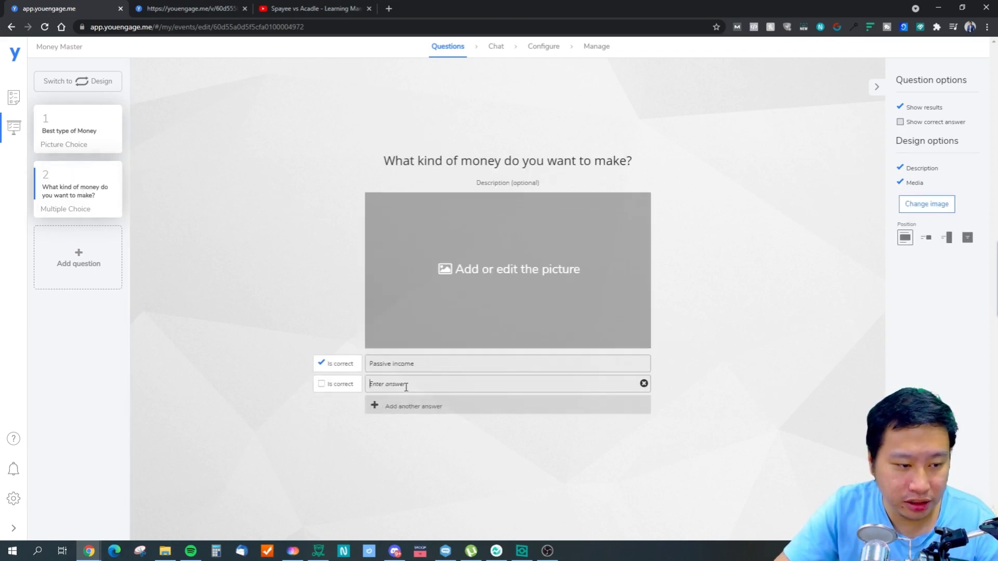
{"action": "type", "text": "Action"}
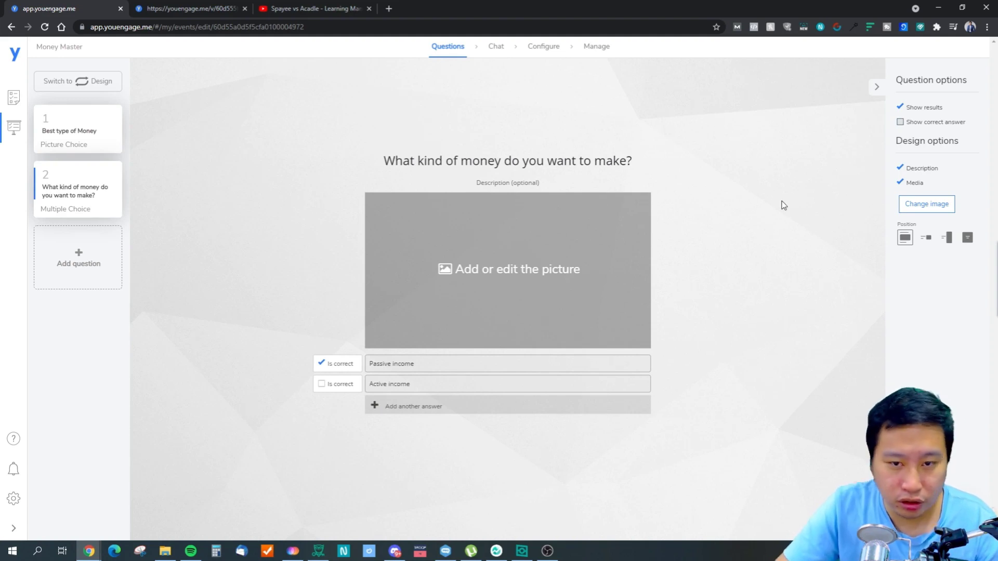
{"action": "left_click_drag", "start_coordinate": [951, 121], "coordinate": [877, 161]}
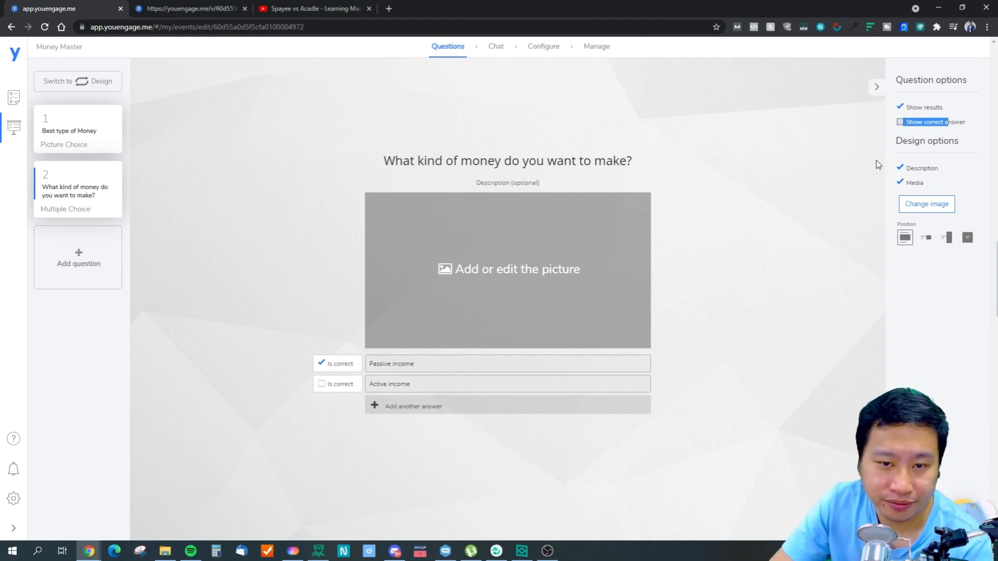
{"action": "left_click", "coordinate": [900, 123]}
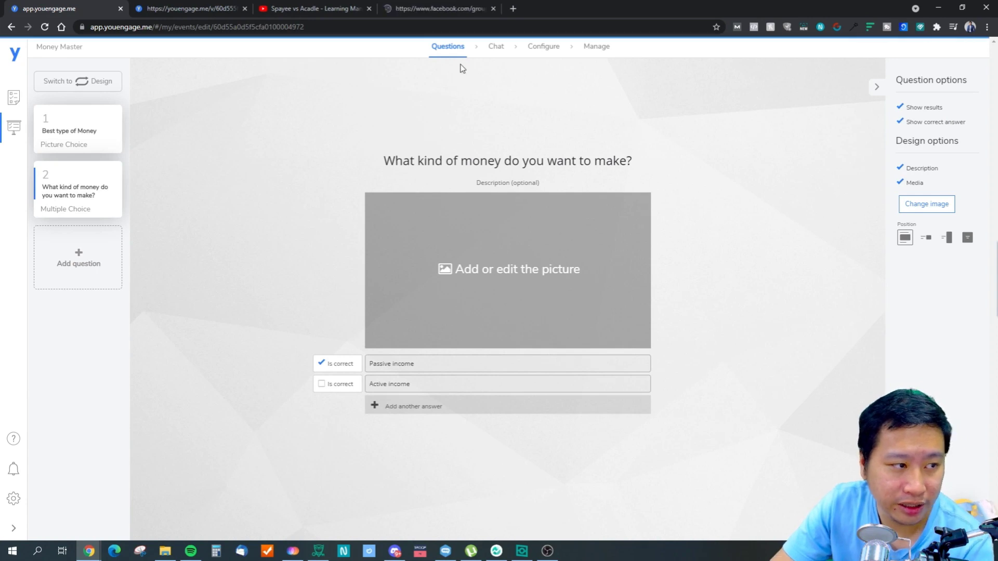
- Look through the Design theme panel, then move to the Chat customization step for Money Master
{"action": "left_click", "coordinate": [81, 86]}
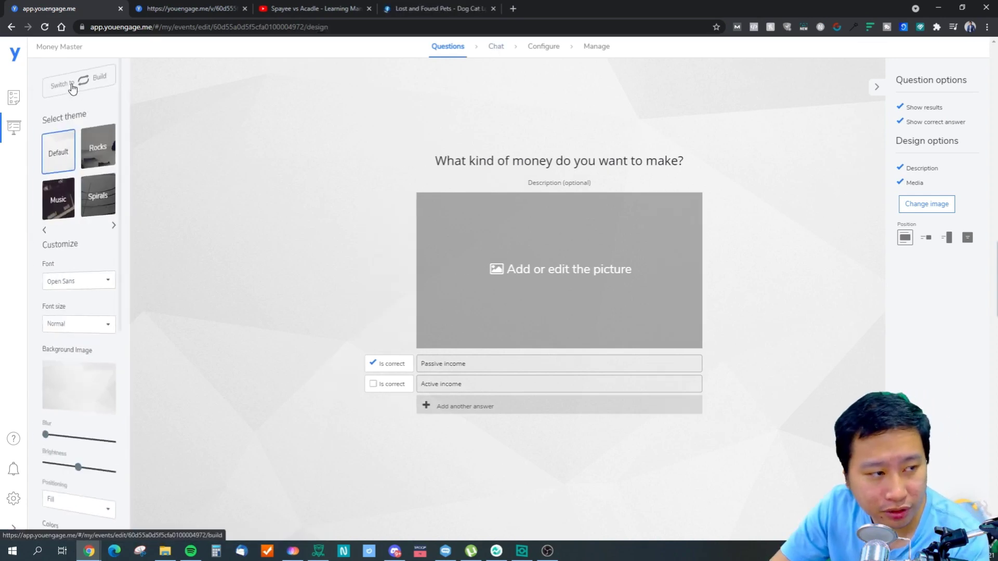
{"action": "scroll", "coordinate": [32, 379], "scroll_direction": "down", "scroll_amount": 1}
{"action": "scroll", "coordinate": [42, 394], "scroll_direction": "down", "scroll_amount": 3}
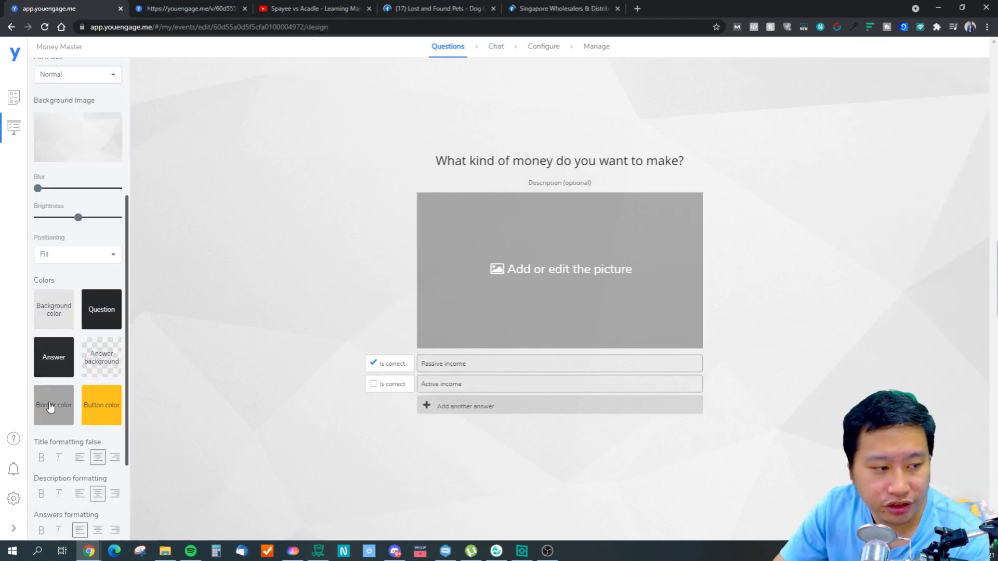
{"action": "scroll", "coordinate": [52, 363], "scroll_direction": "up", "scroll_amount": 4}
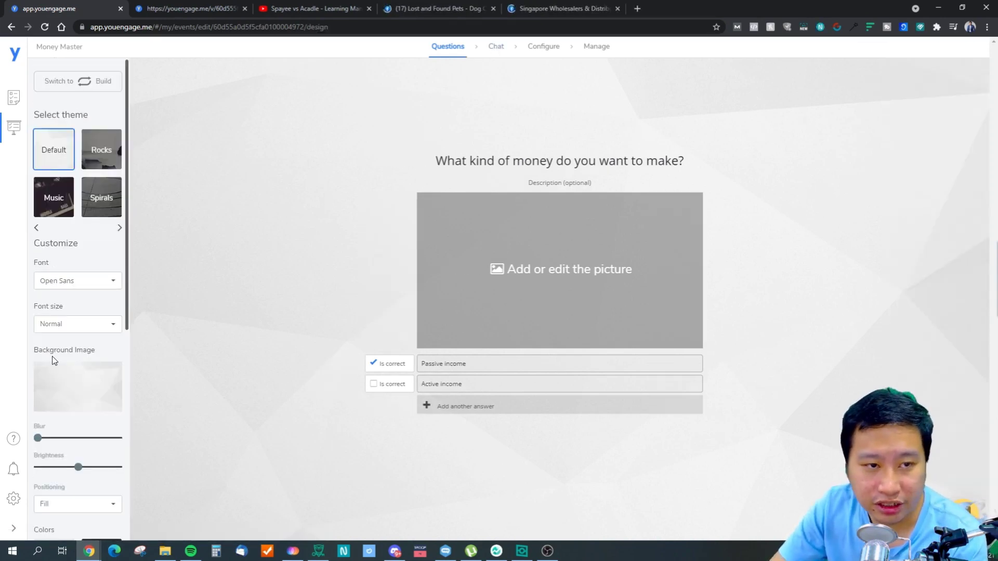
{"action": "left_click", "coordinate": [494, 47]}
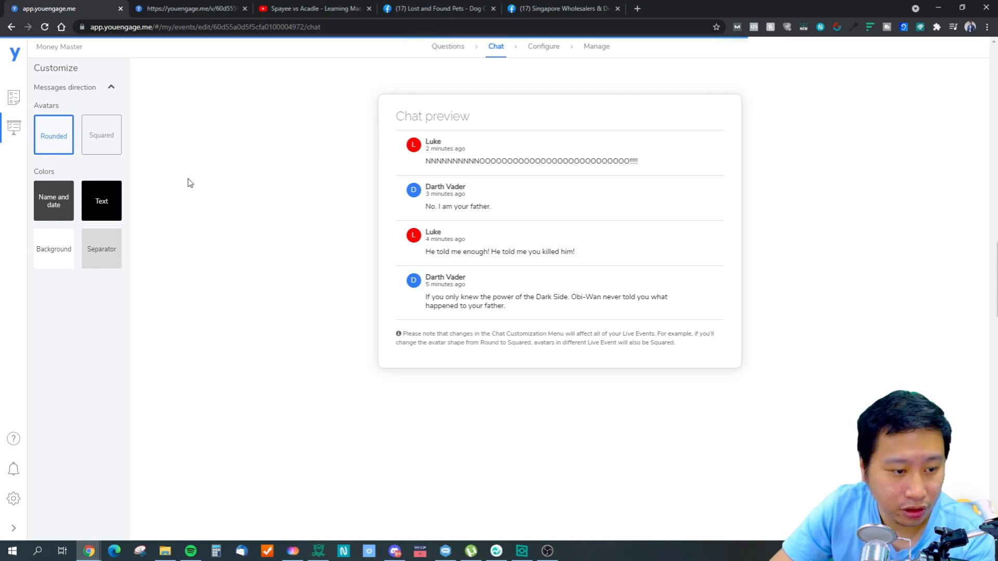
- Try reversed chat order and square avatars, then restore the original order and rounded avatars
{"action": "left_click", "coordinate": [111, 87]}
{"action": "left_click", "coordinate": [113, 89]}
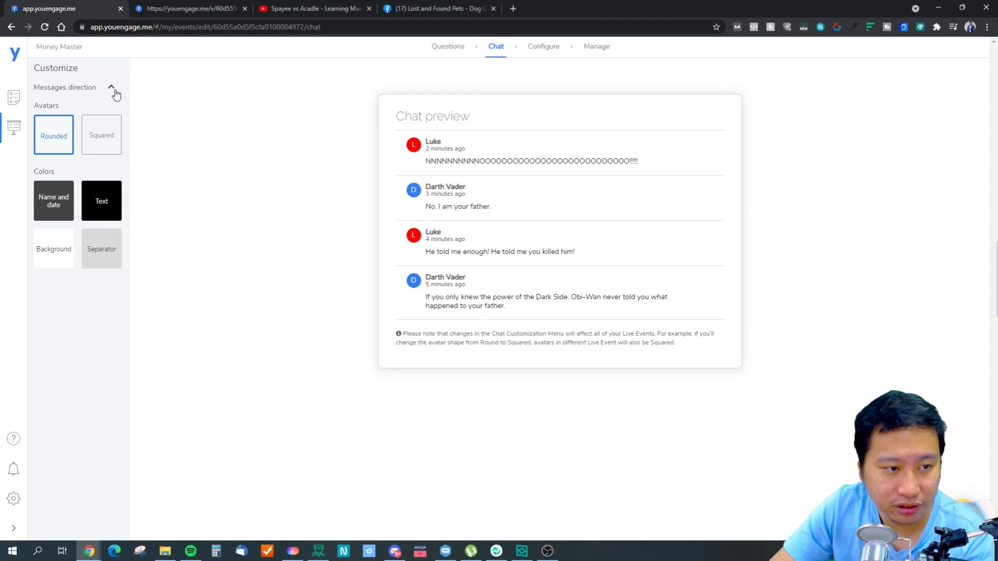
{"action": "left_click", "coordinate": [90, 145]}
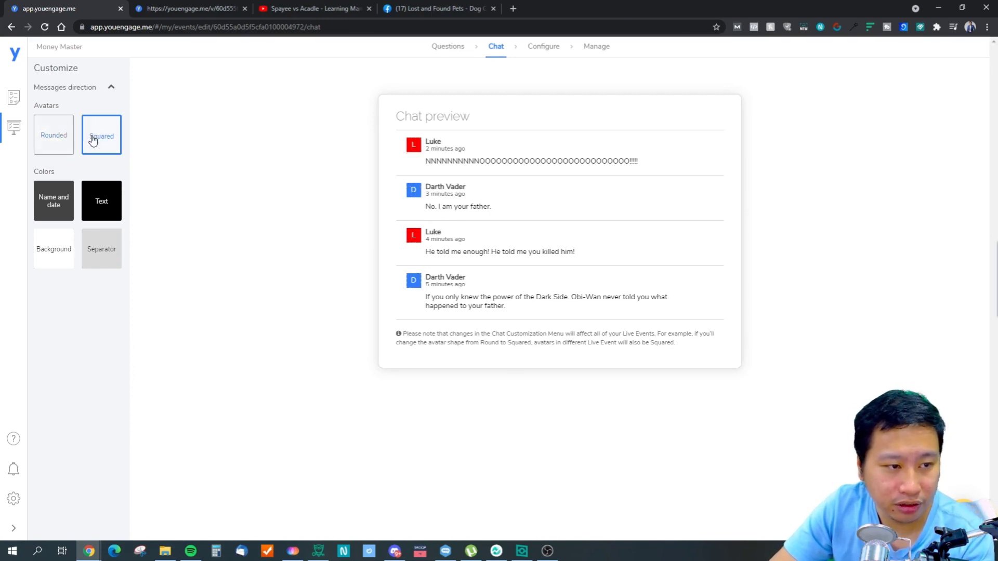
{"action": "left_click", "coordinate": [61, 146]}
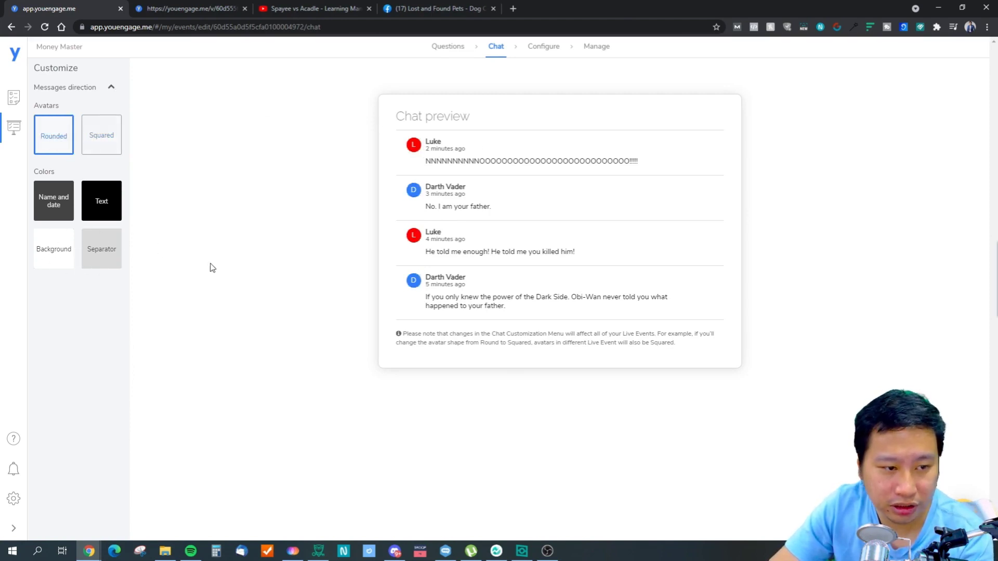
- Set the chat background to grey and the names and dates to white
{"action": "left_click", "coordinate": [52, 254]}
{"action": "left_click_drag", "start_coordinate": [43, 285], "coordinate": [27, 290]}
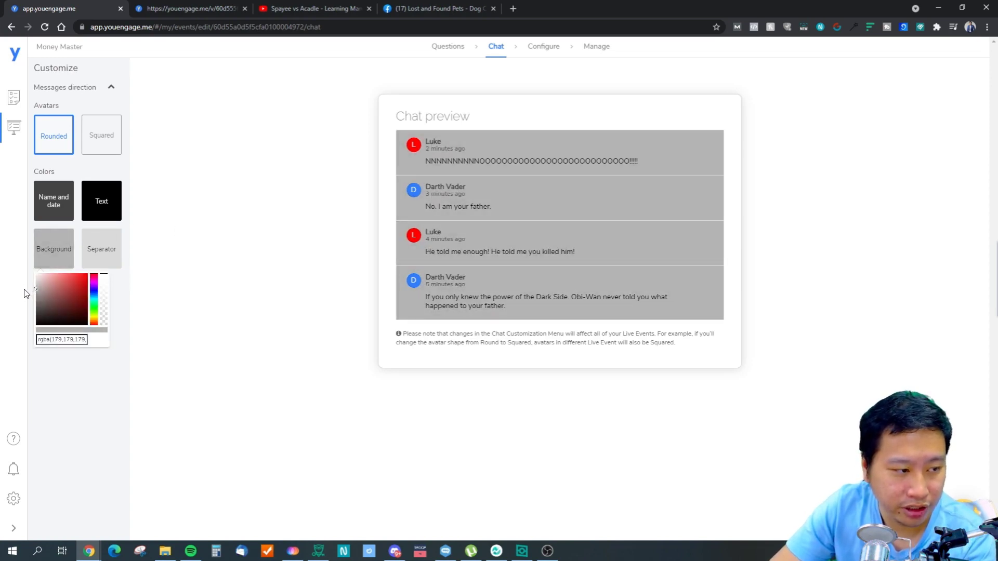
{"action": "left_click", "coordinate": [53, 200]}
{"action": "mouse_move", "coordinate": [37, 227]}
{"action": "left_mouse_down"}
{"action": "mouse_move", "coordinate": [53, 237]}
{"action": "mouse_move", "coordinate": [27, 224]}
{"action": "left_mouse_up"}
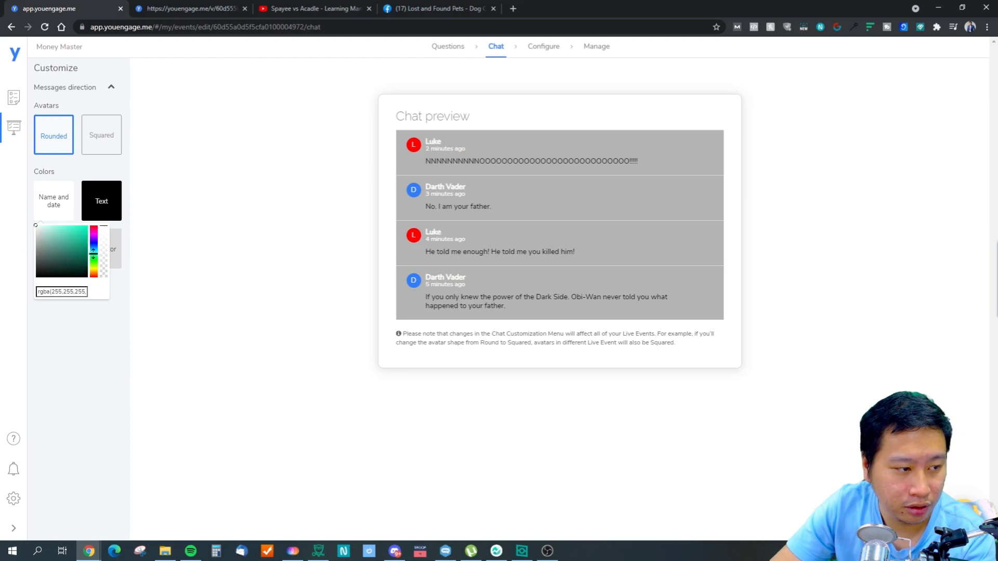
{"action": "left_click_drag", "start_coordinate": [51, 241], "coordinate": [27, 223]}
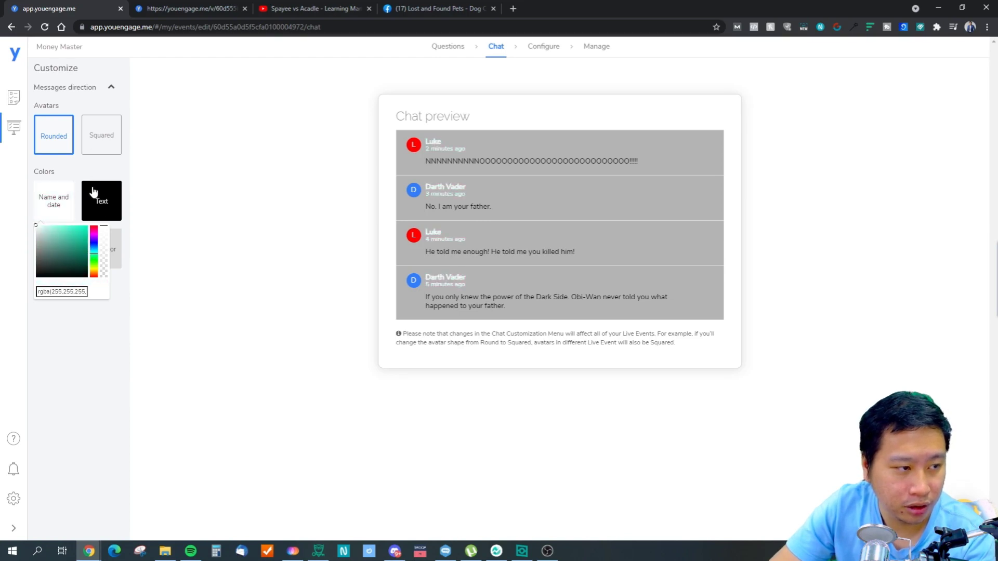
- Make the message text white and the chat background light blue, leaving the separator unchanged
{"action": "left_click", "coordinate": [98, 205]}
{"action": "left_click_drag", "start_coordinate": [98, 234], "coordinate": [76, 220]}
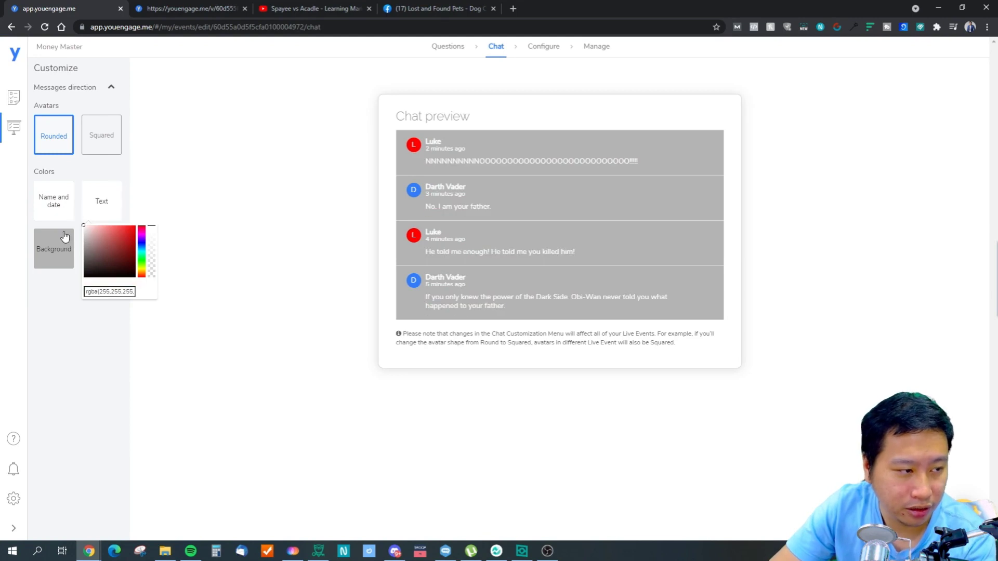
{"action": "left_click", "coordinate": [65, 238]}
{"action": "left_click", "coordinate": [93, 293]}
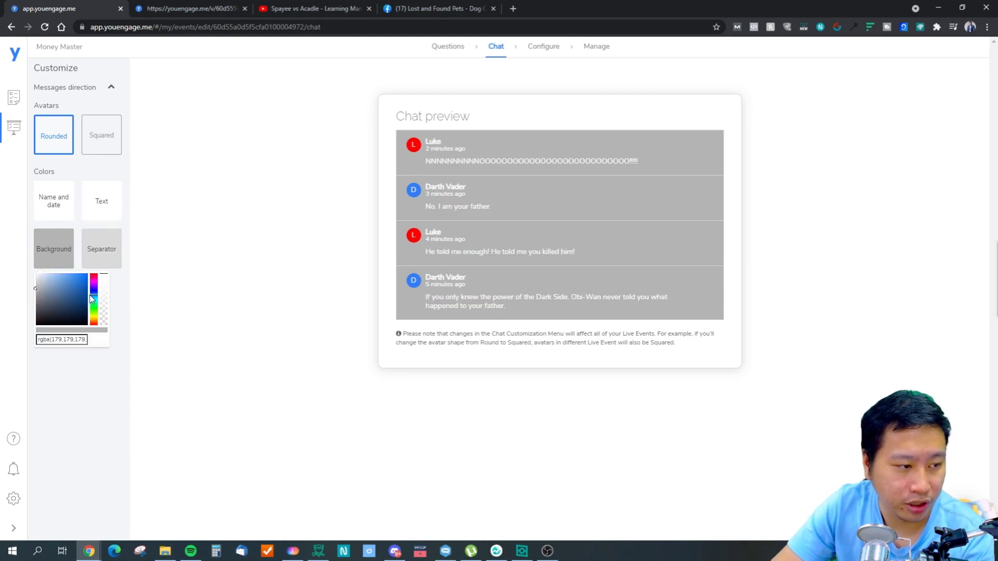
{"action": "left_click_drag", "start_coordinate": [58, 299], "coordinate": [72, 267]}
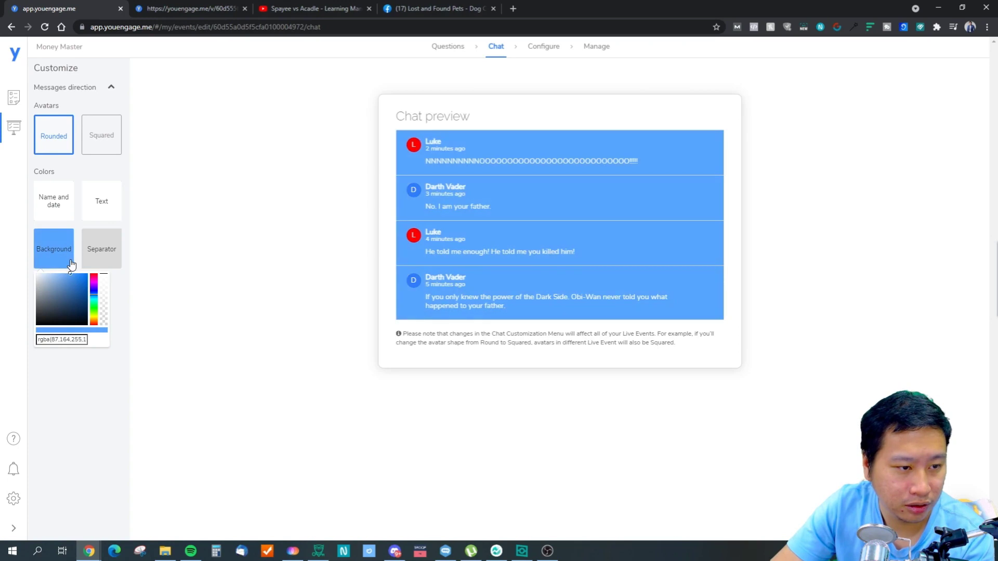
{"action": "left_click", "coordinate": [279, 253]}
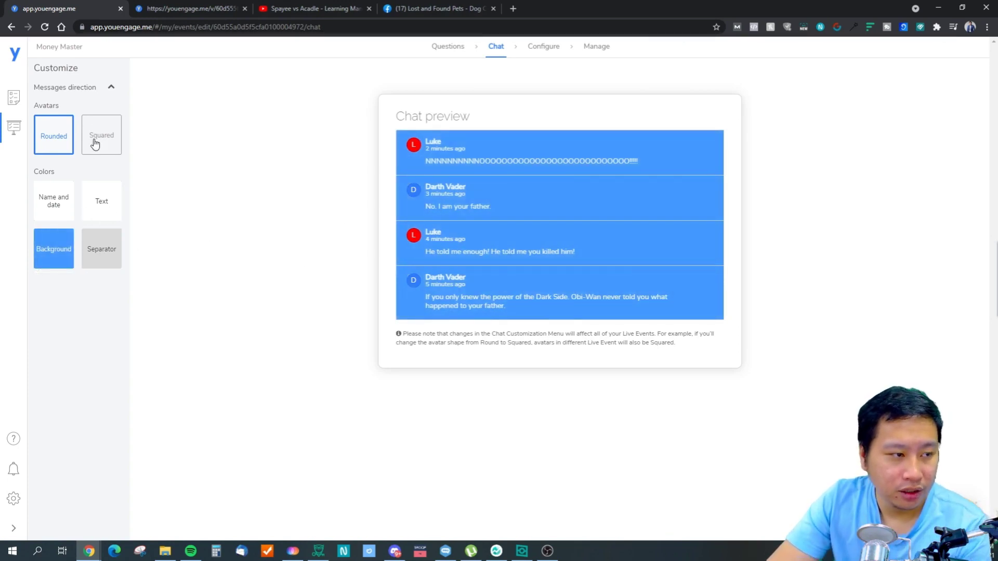
{"action": "left_click", "coordinate": [98, 258]}
{"action": "left_click", "coordinate": [183, 239]}
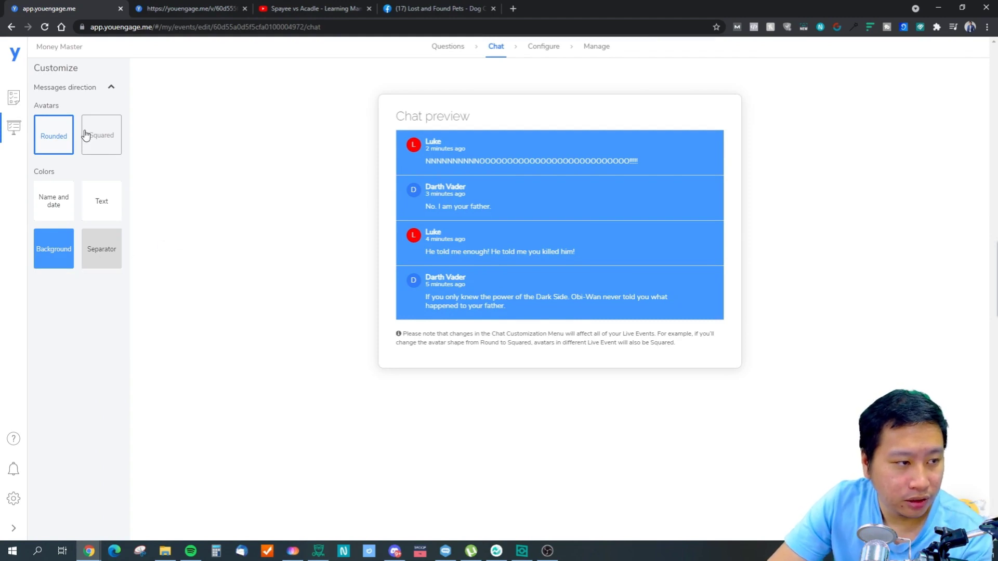
- Enable the Add Live video embed url option under Configure > Integrations
{"action": "left_click", "coordinate": [540, 48]}
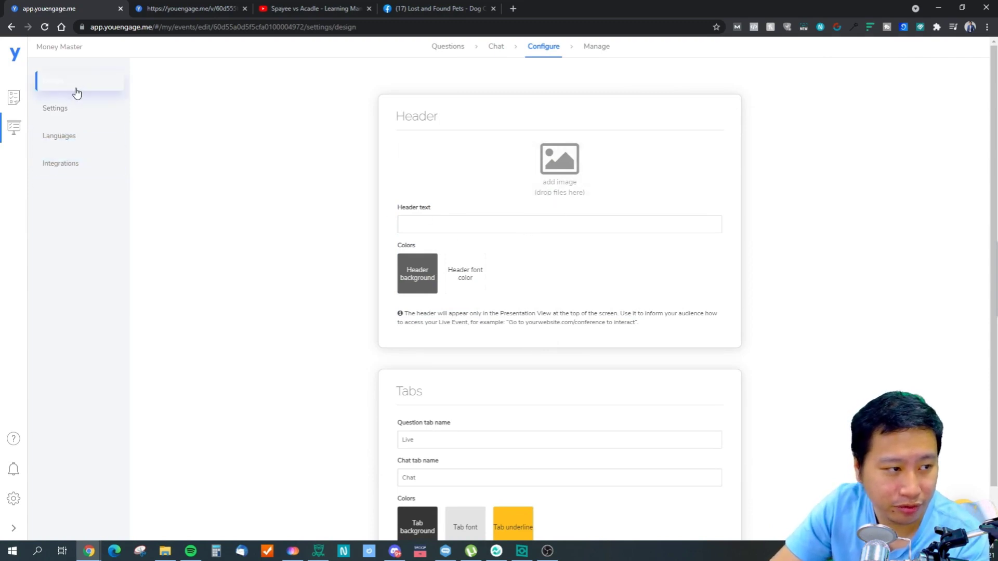
{"action": "left_click", "coordinate": [79, 163]}
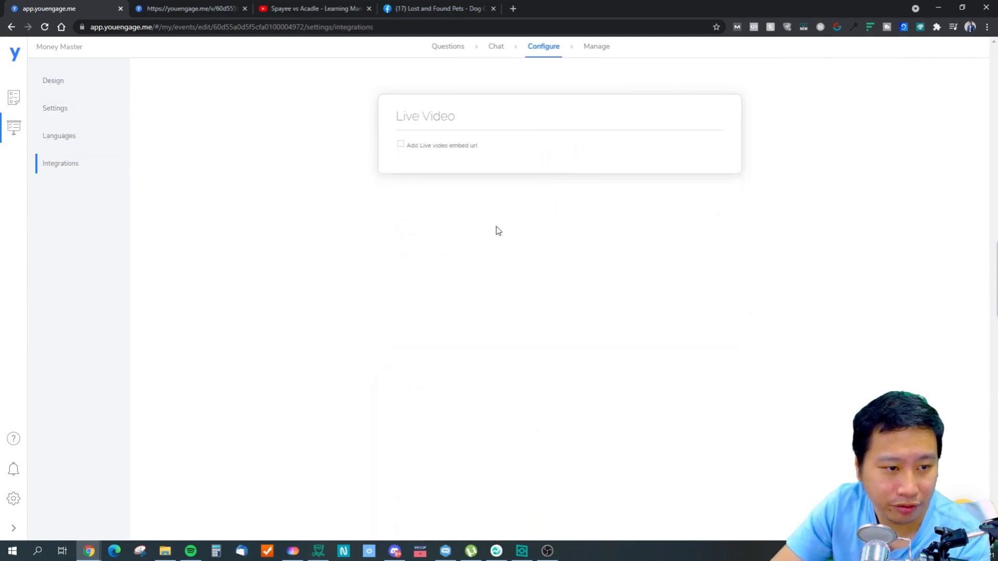
{"action": "left_click", "coordinate": [435, 147]}
- Copy the iframe embed code from the YouTube video's Share > Embed panel
{"action": "left_click", "coordinate": [315, 8]}
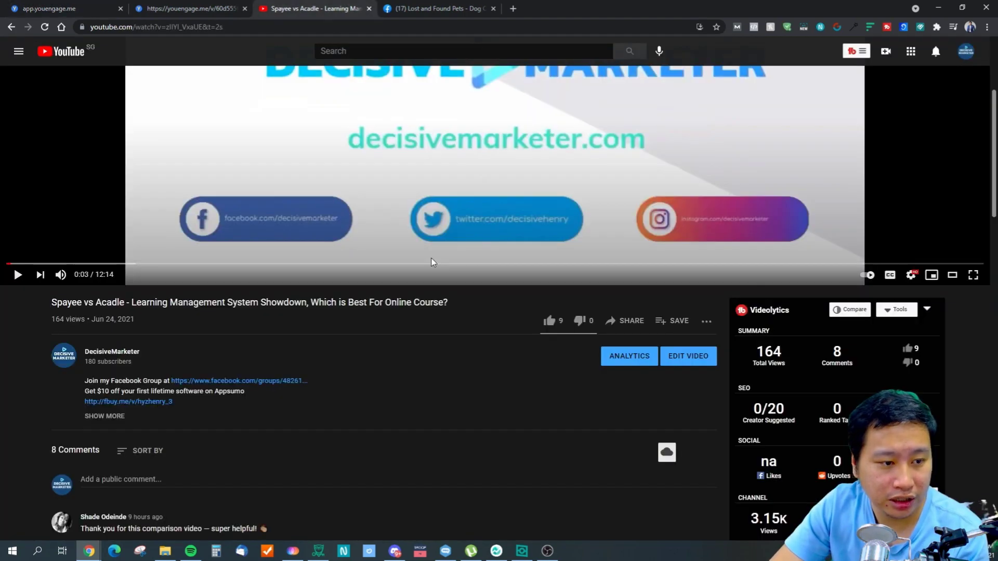
{"action": "left_click", "coordinate": [626, 321]}
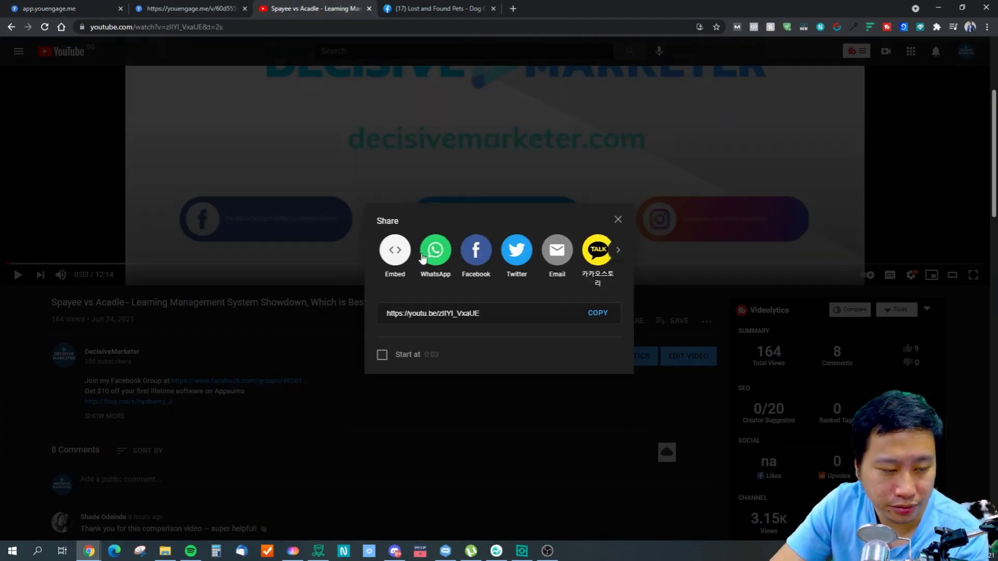
{"action": "left_click", "coordinate": [395, 249]}
{"action": "left_click", "coordinate": [664, 254]}
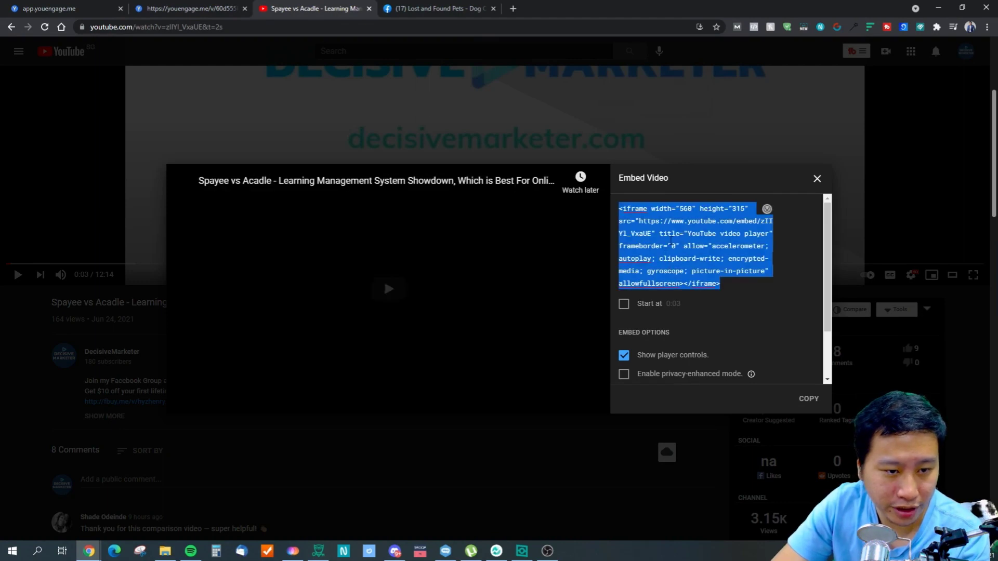
{"action": "right_click", "coordinate": [669, 241]}
{"action": "left_click", "coordinate": [700, 272]}
- Paste the YouTube iframe code into the event's live video embed field
{"action": "left_click", "coordinate": [178, 6]}
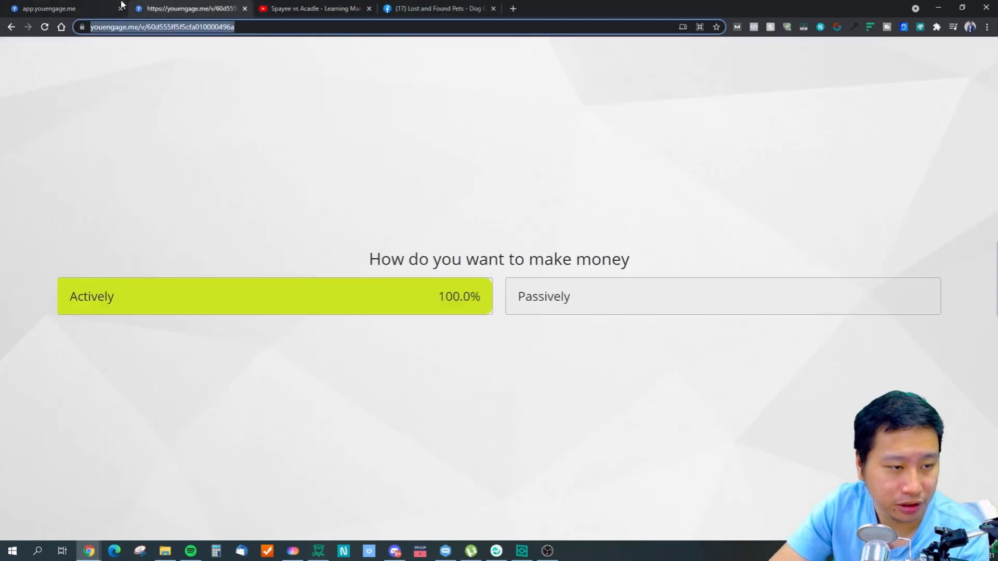
{"action": "left_click", "coordinate": [99, 8]}
{"action": "left_click", "coordinate": [499, 216]}
{"action": "right_click", "coordinate": [498, 217]}
{"action": "left_click", "coordinate": [506, 276]}
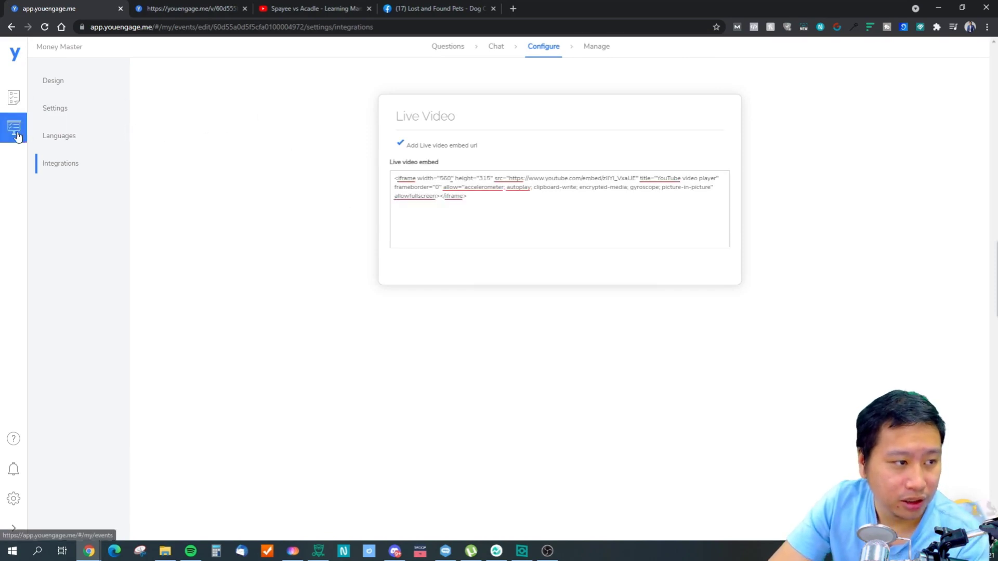
- Close the audience poll preview tab and return to the event editor
{"action": "left_click", "coordinate": [51, 110]}
{"action": "left_click", "coordinate": [185, 7]}
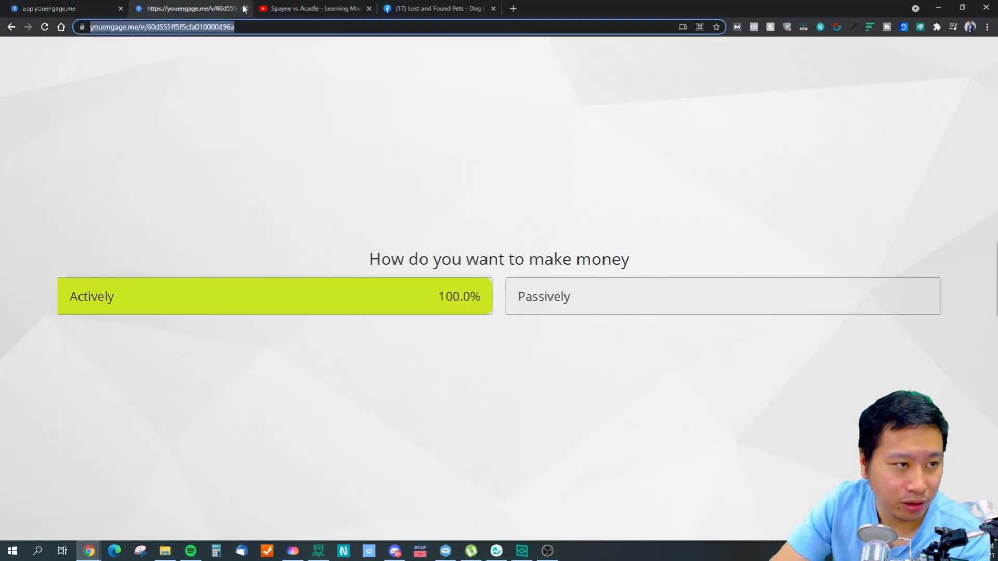
{"action": "key", "text": "ctrl+w"}
{"action": "left_click", "coordinate": [104, 9]}
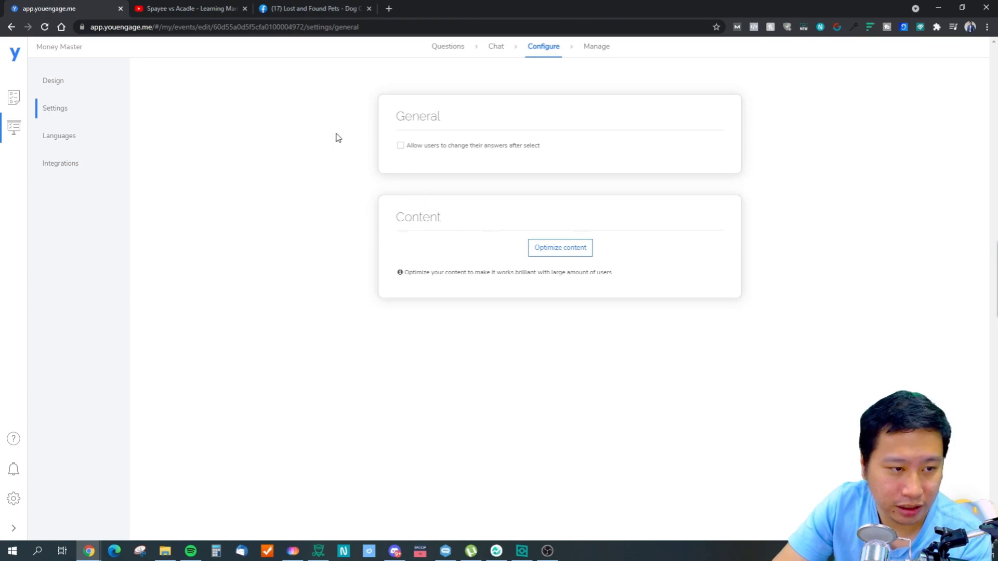
- Review the Integrations, Design, Settings and Languages pages unchanged, then go to the Manage page
{"action": "left_click", "coordinate": [73, 168]}
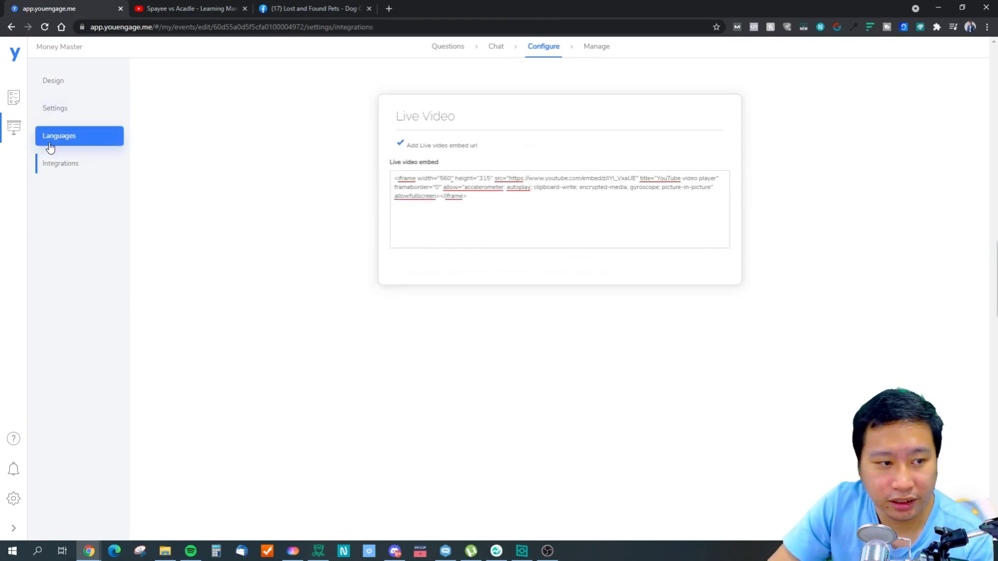
{"action": "left_click", "coordinate": [53, 81]}
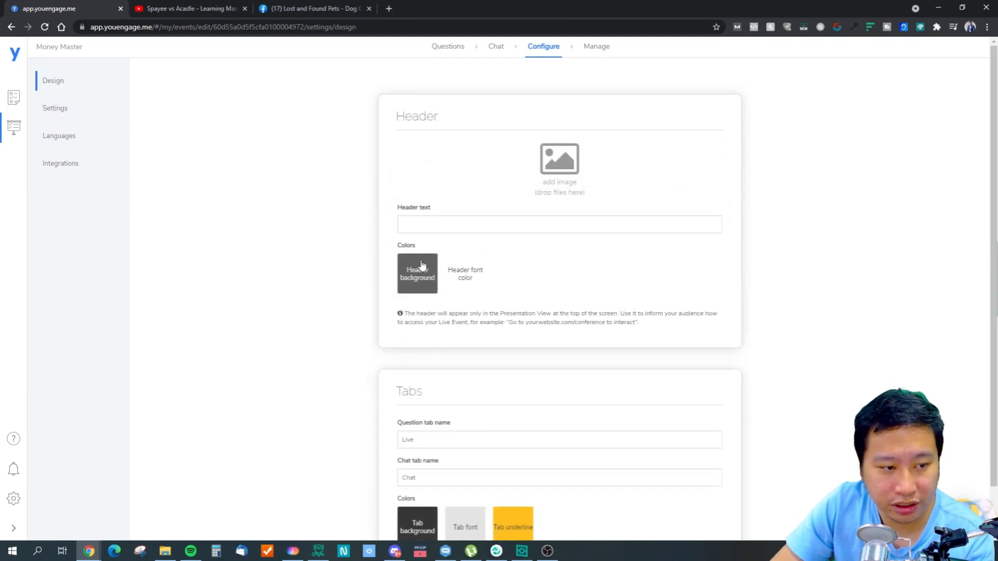
{"action": "scroll", "coordinate": [706, 343], "scroll_direction": "down", "scroll_amount": 1}
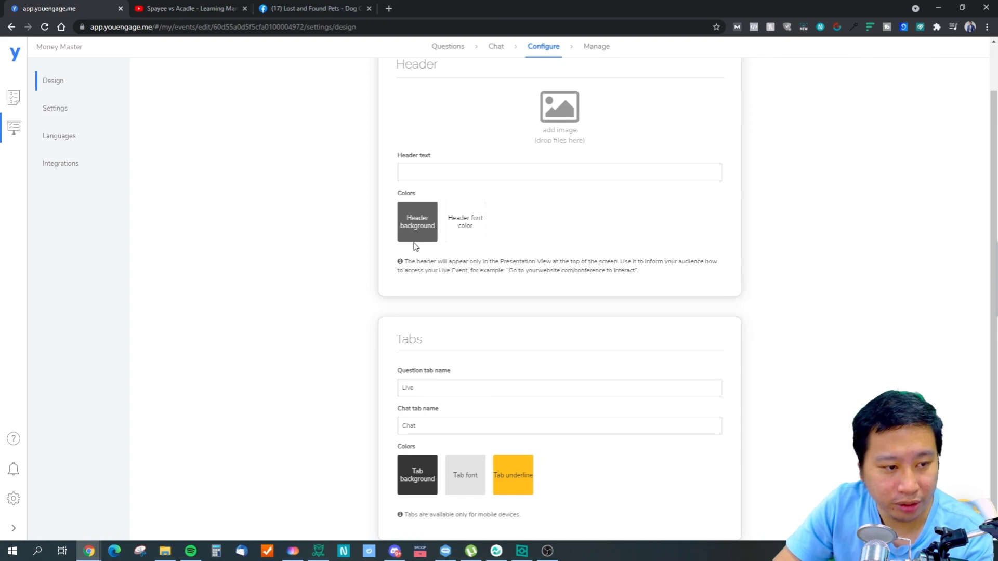
{"action": "left_click", "coordinate": [81, 109]}
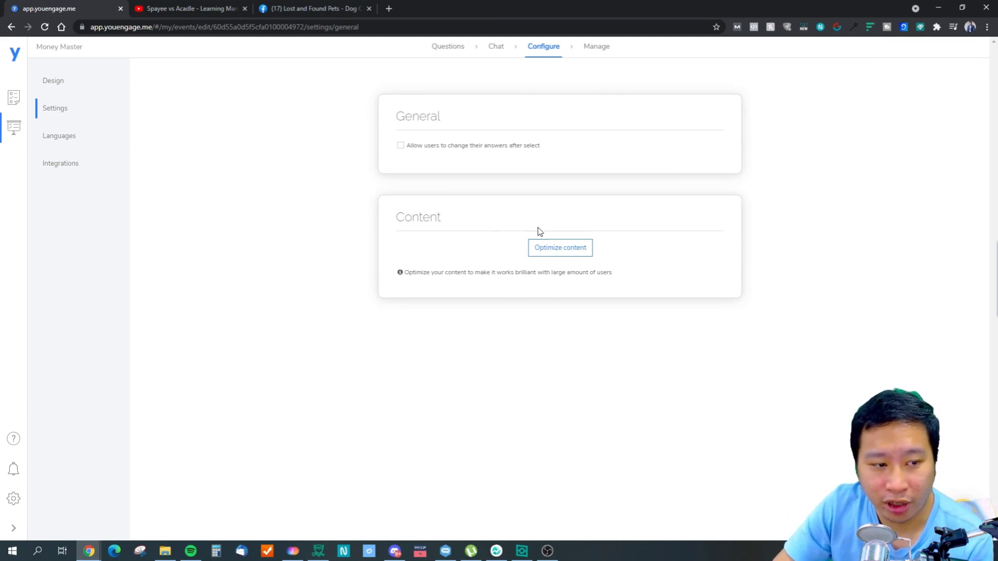
{"action": "left_click", "coordinate": [51, 139]}
{"action": "left_click", "coordinate": [580, 151]}
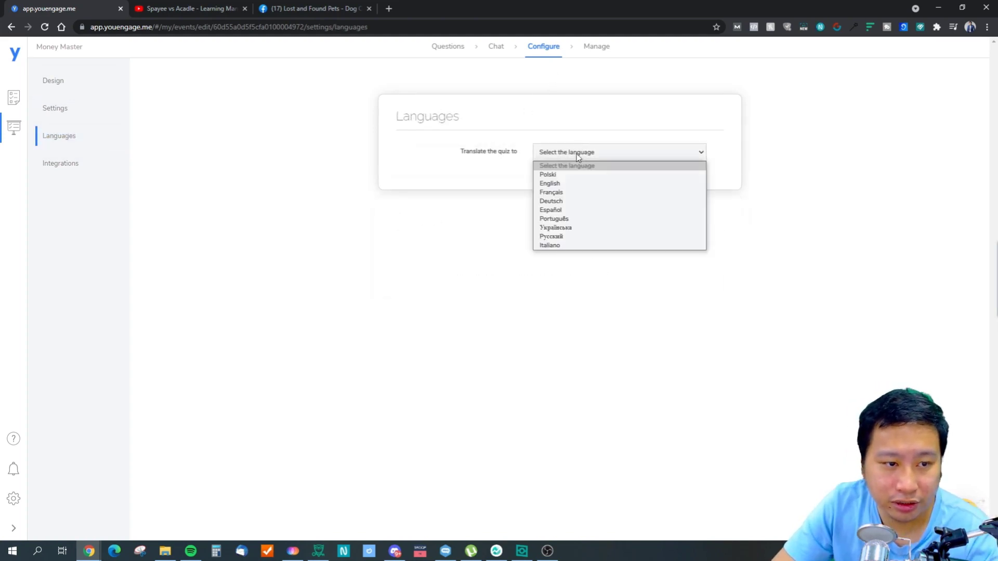
{"action": "left_click", "coordinate": [465, 296]}
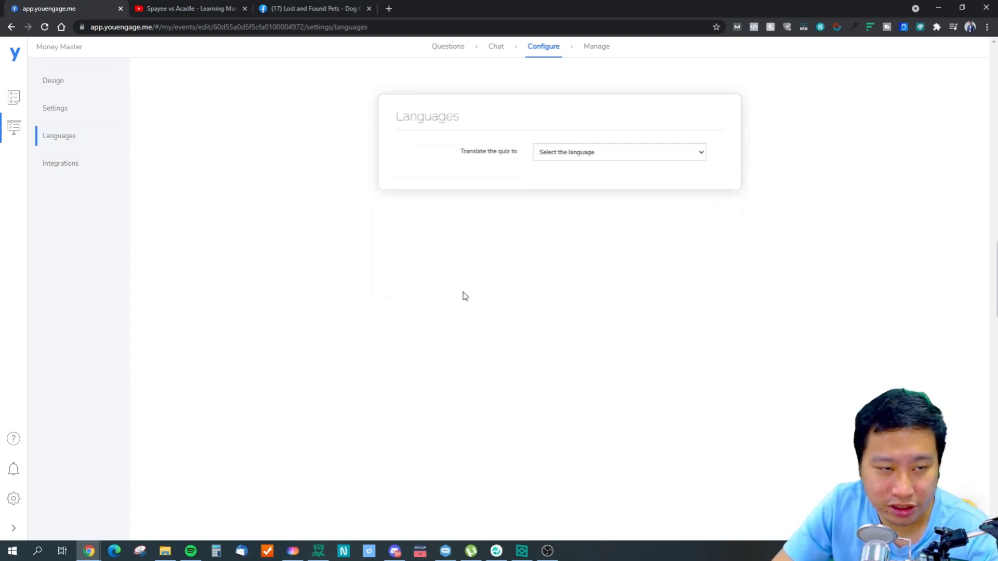
{"action": "left_click", "coordinate": [595, 50]}
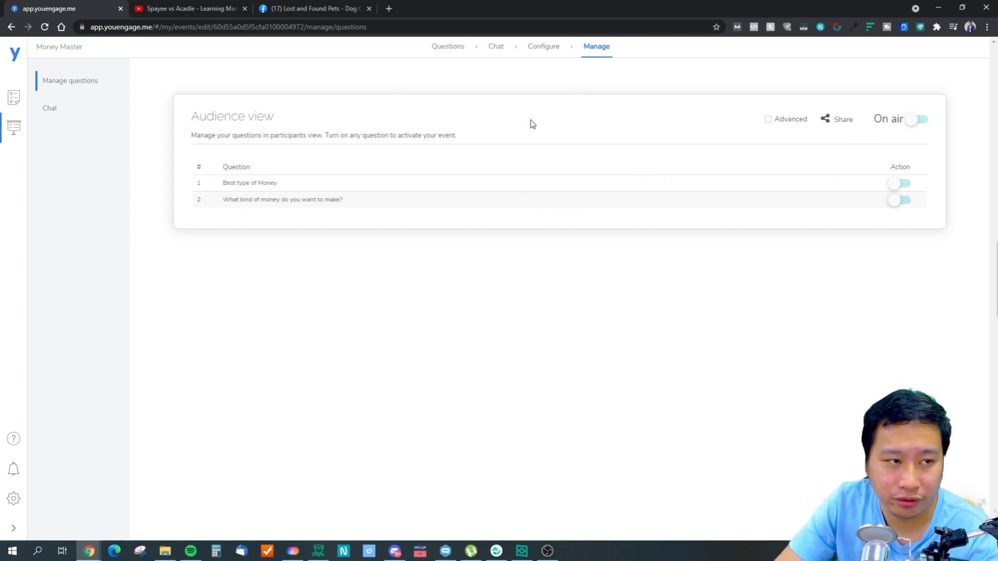
- Put the event on air and open its presentation view link in a new tab
{"action": "left_click", "coordinate": [910, 121]}
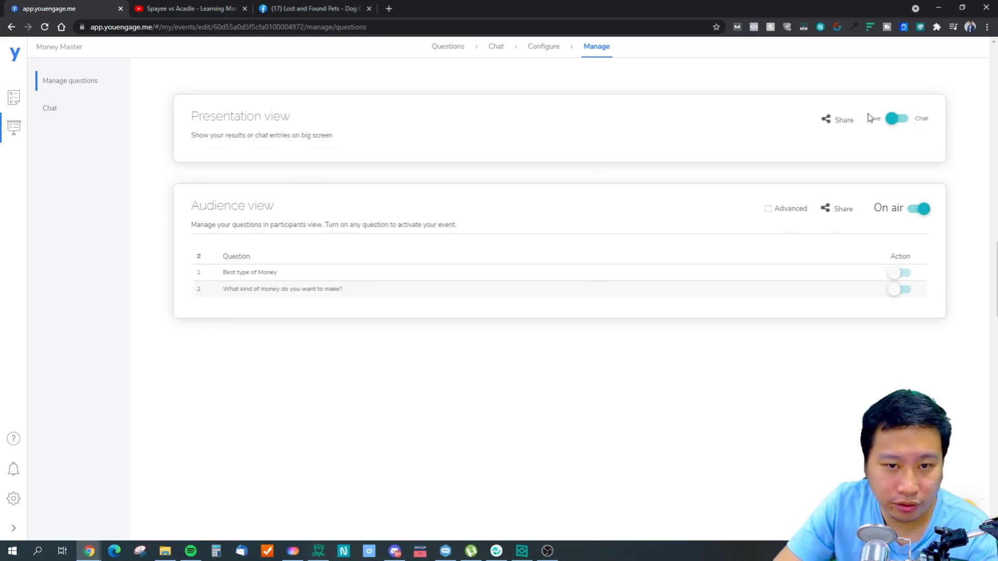
{"action": "left_click", "coordinate": [835, 124]}
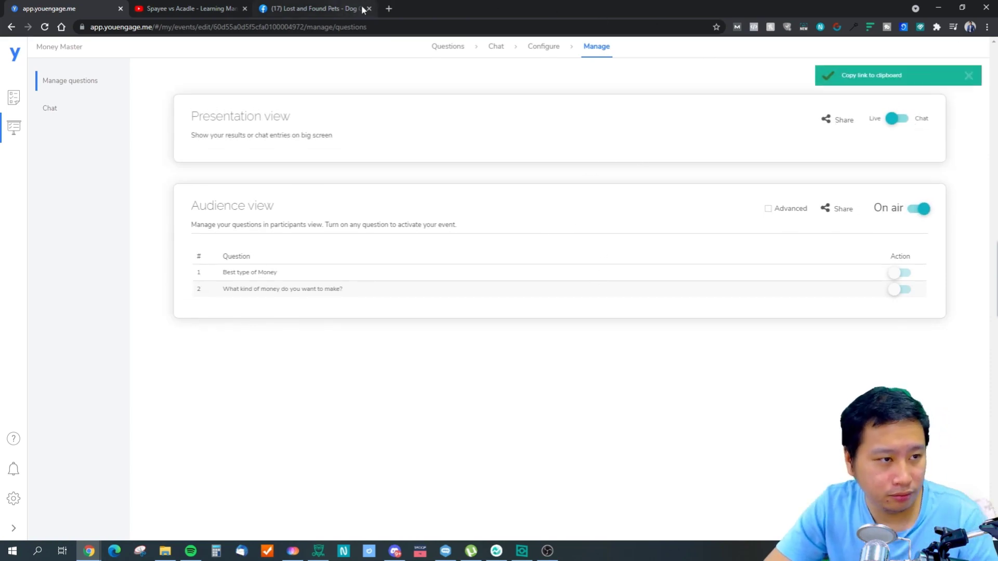
{"action": "left_click", "coordinate": [389, 9]}
{"action": "key", "text": "ctrl+v"}
{"action": "key", "text": "Return"}
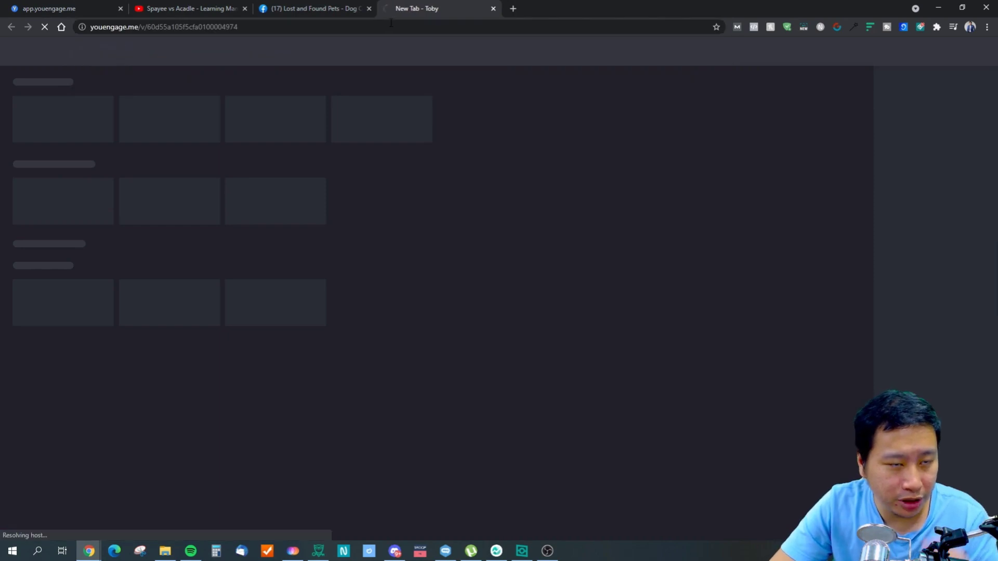
{"action": "key", "text": "ctrl+1"}
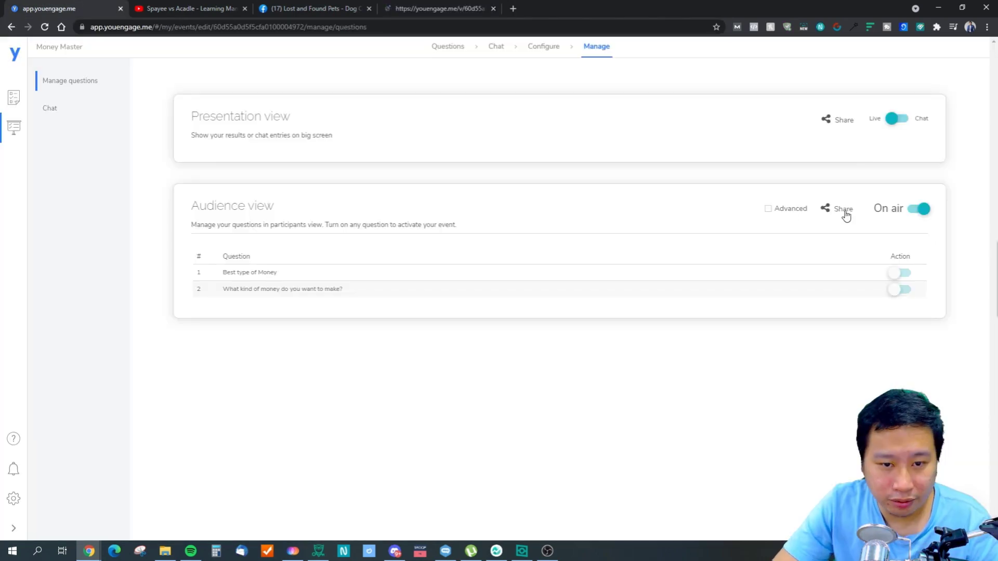
- Copy the audience view link and open it in another new tab
{"action": "left_click", "coordinate": [836, 208]}
{"action": "left_click", "coordinate": [606, 233]}
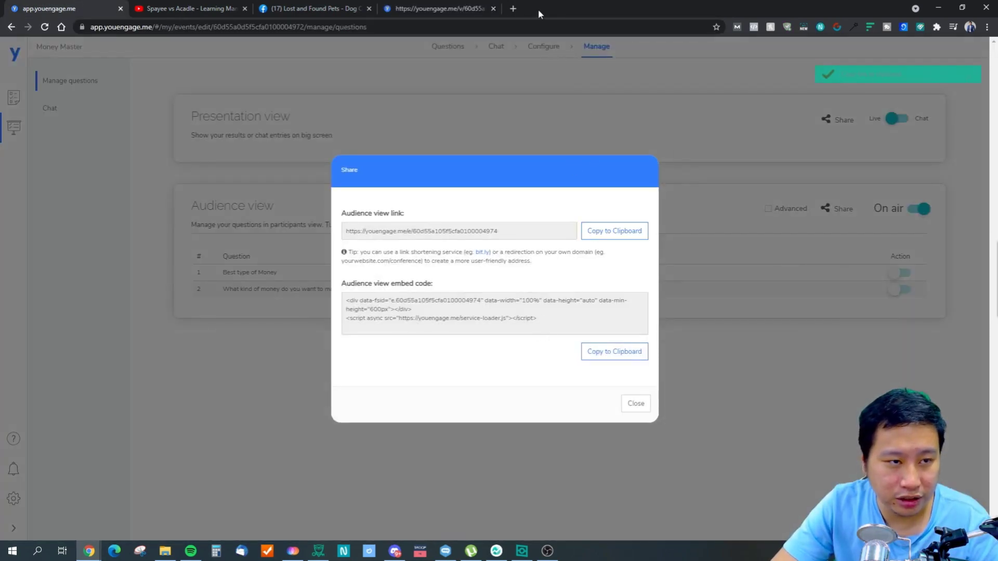
{"action": "left_click", "coordinate": [512, 8]}
{"action": "key", "text": "ctrl+v"}
{"action": "key", "text": "Return"}
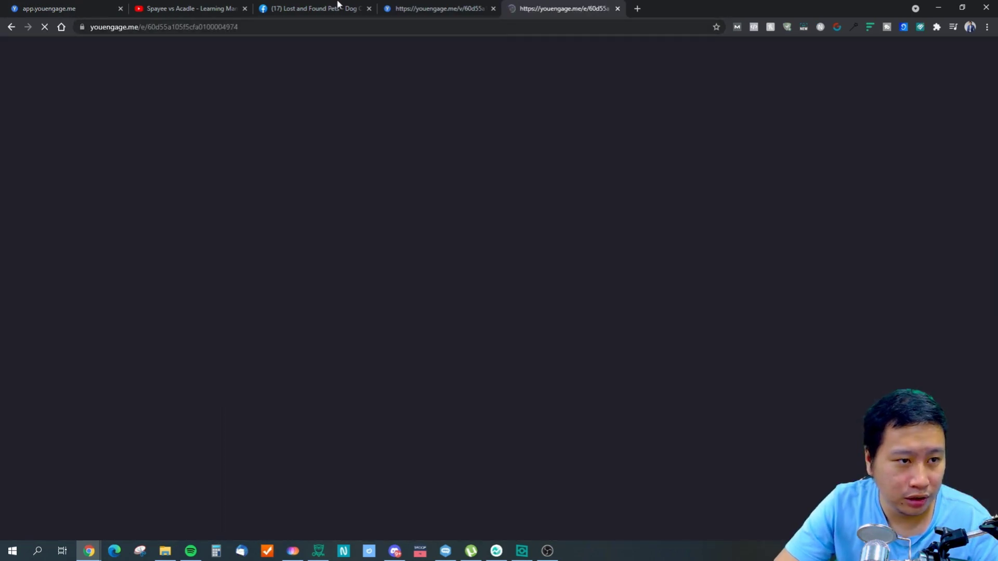
{"action": "key", "text": "ctrl+1"}
- Close the sharing window and check the participant views before returning to question management
{"action": "left_click", "coordinate": [635, 403]}
{"action": "left_click", "coordinate": [456, 7]}
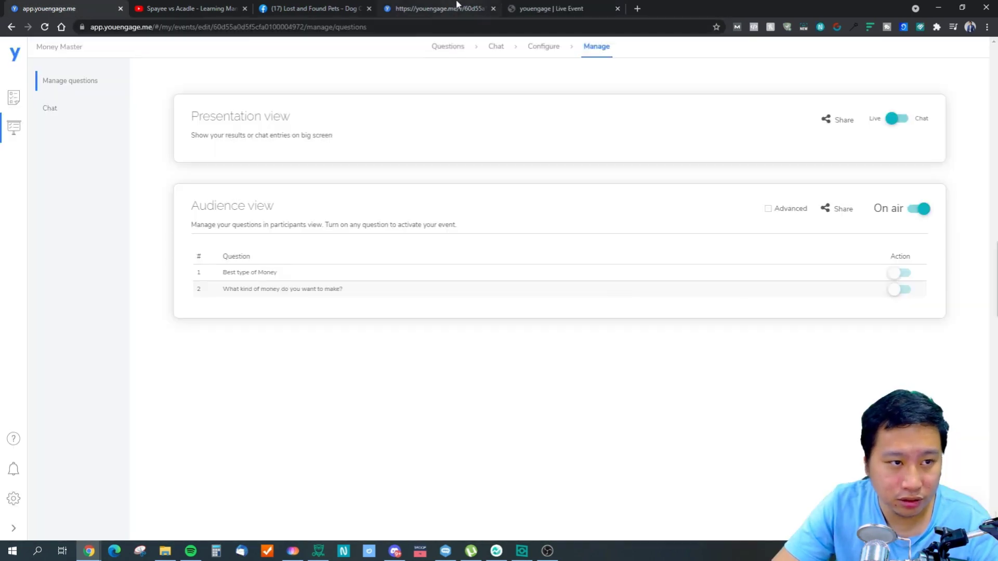
{"action": "left_click", "coordinate": [532, 11]}
{"action": "left_click", "coordinate": [450, 8]}
{"action": "left_click", "coordinate": [126, 9]}
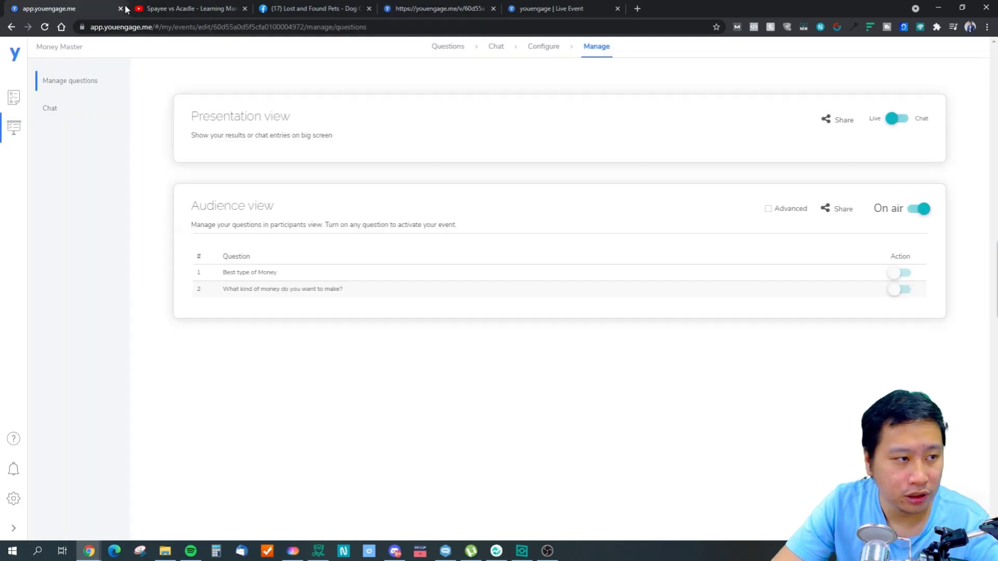
- Put Best type of Money on air and compare it in the full-page poll and live event pages
{"action": "left_click", "coordinate": [903, 272]}
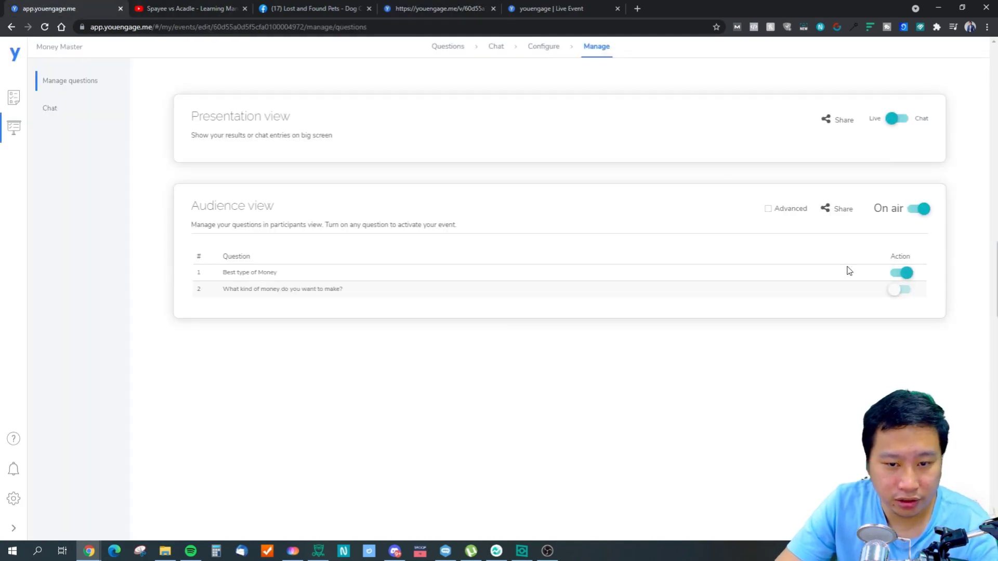
{"action": "left_click", "coordinate": [440, 9]}
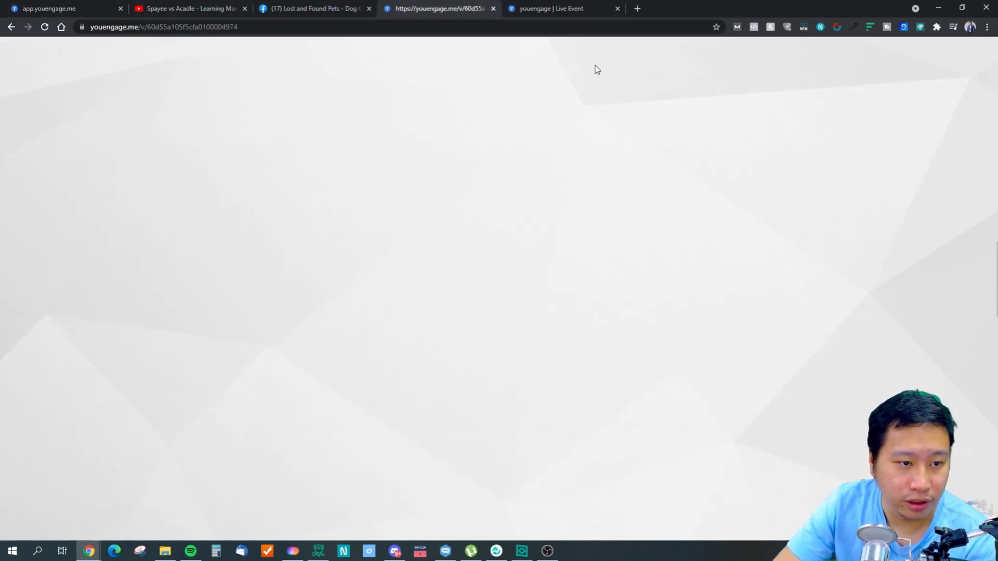
{"action": "left_click", "coordinate": [555, 8]}
{"action": "left_click", "coordinate": [429, 5]}
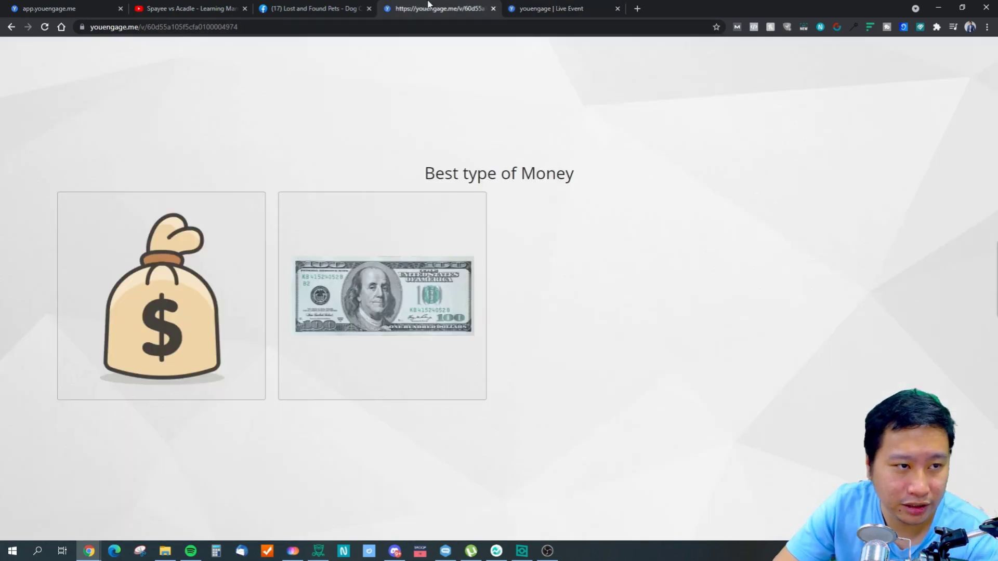
{"action": "left_click", "coordinate": [540, 5]}
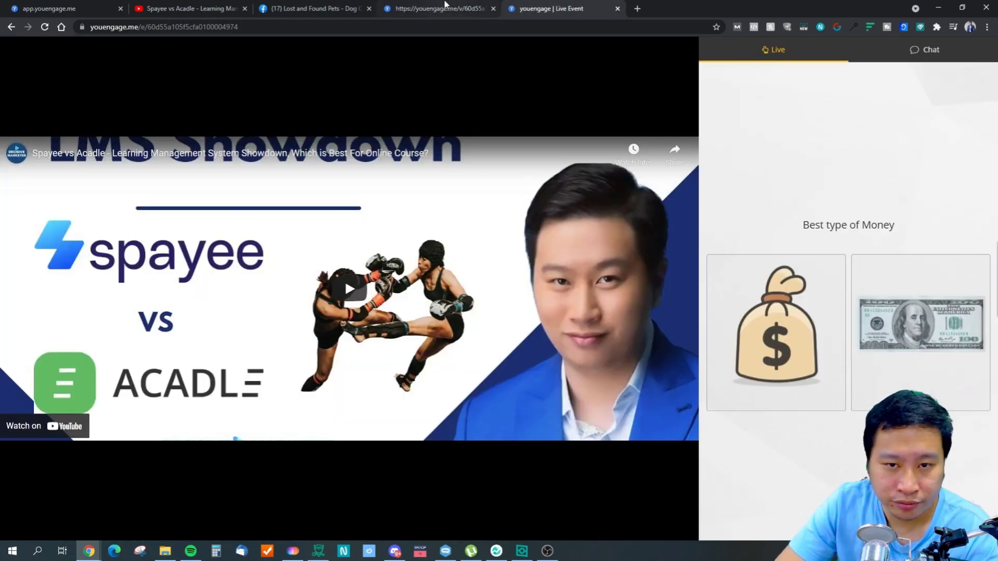
{"action": "left_click", "coordinate": [444, 6]}
{"action": "left_click", "coordinate": [531, 5]}
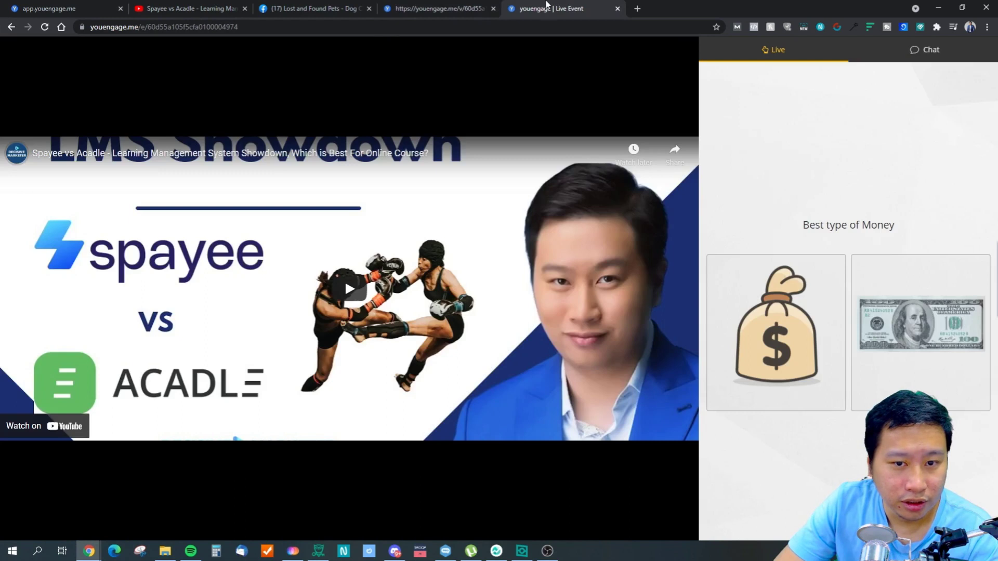
{"action": "left_click", "coordinate": [470, 5]}
{"action": "left_click", "coordinate": [529, 6]}
- Join the live event chat with the display name 'Hello'
{"action": "left_click", "coordinate": [897, 54]}
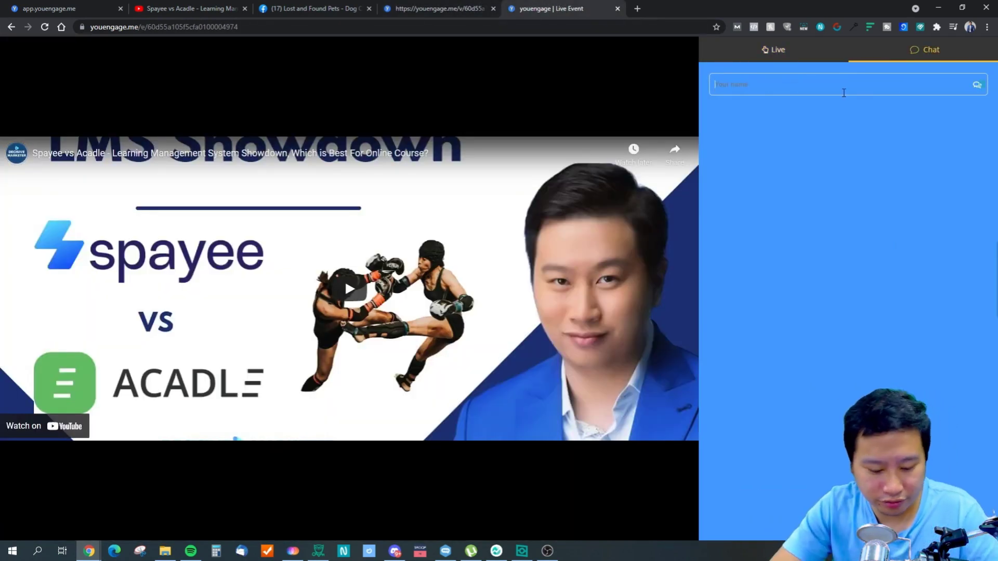
{"action": "type", "text": "Hello"}
{"action": "key", "text": "Return"}
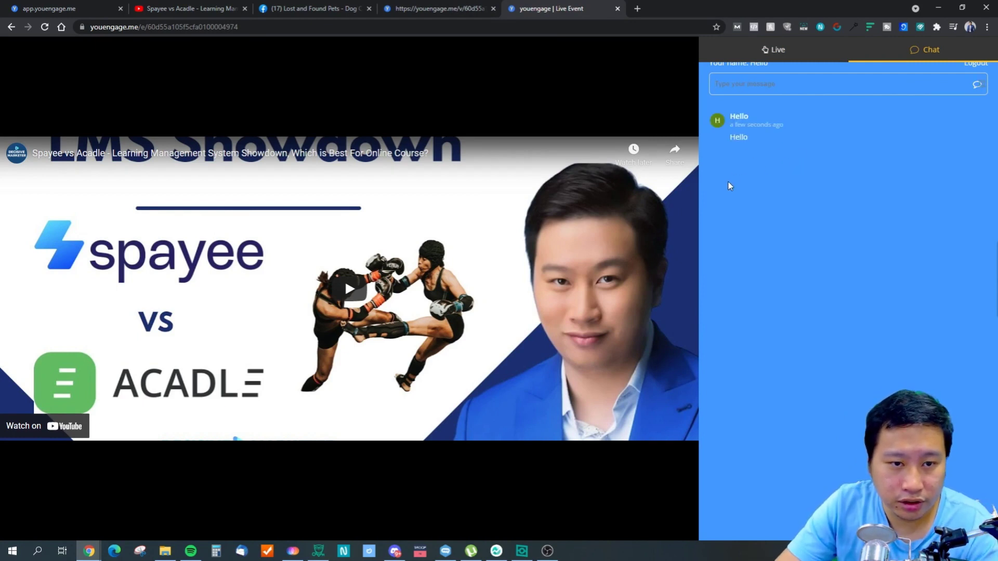
{"action": "left_click", "coordinate": [429, 7]}
{"action": "left_click", "coordinate": [316, 6]}
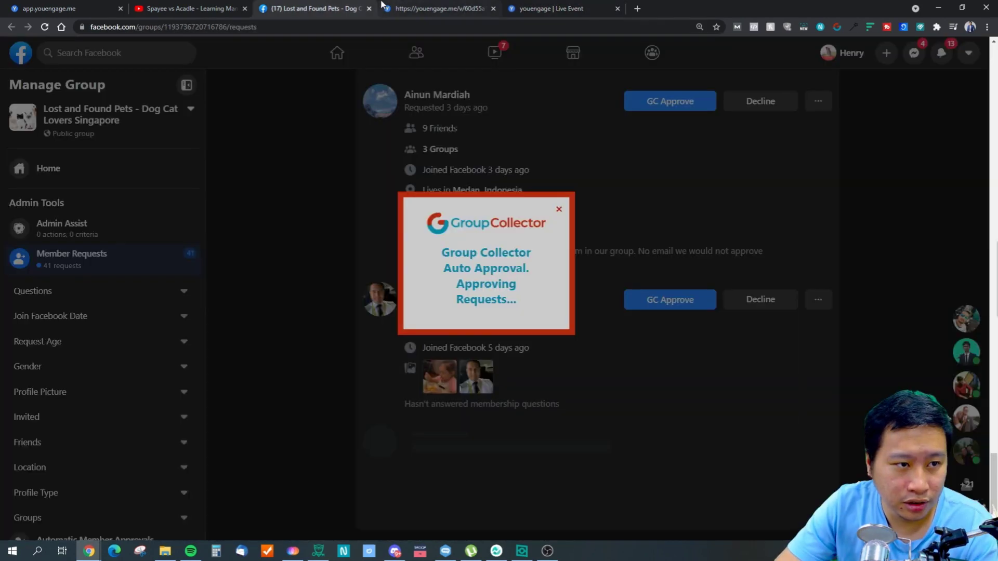
- Toggle Best type of Money's Accept responses off and back on under Advanced, then flip the presentation switch
{"action": "left_click", "coordinate": [405, 6]}
{"action": "left_click", "coordinate": [36, 7]}
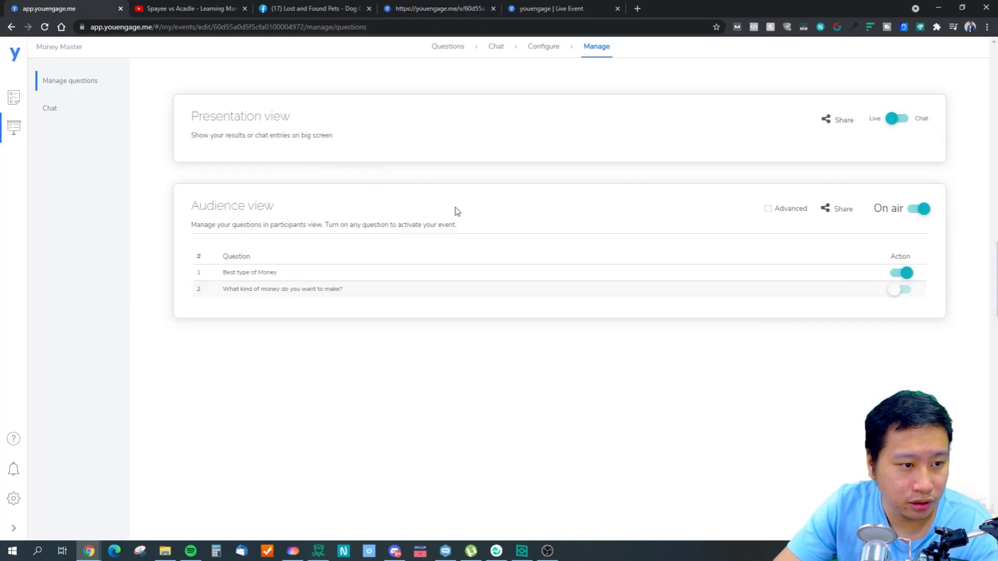
{"action": "left_click", "coordinate": [786, 213]}
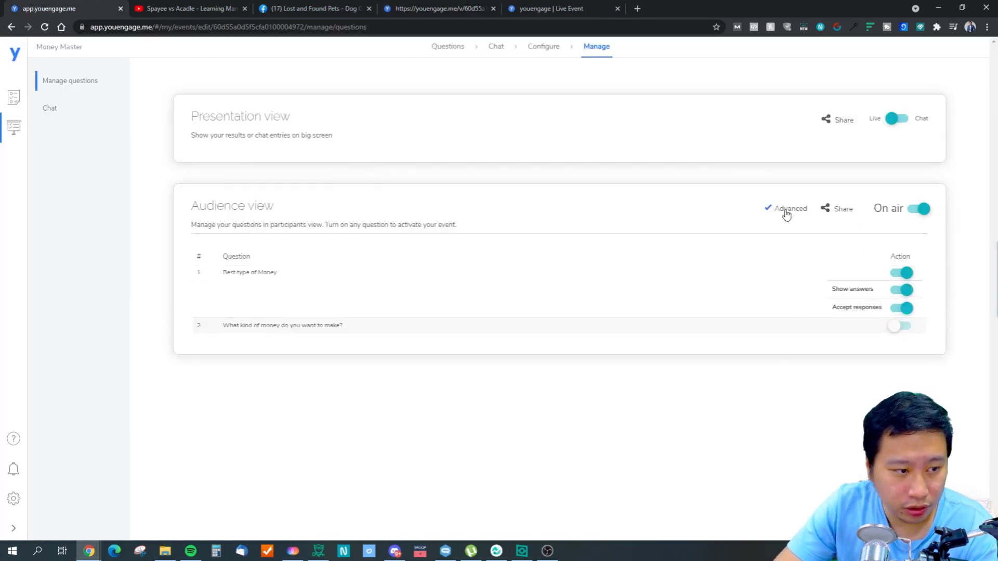
{"action": "left_click", "coordinate": [903, 309]}
{"action": "left_click", "coordinate": [903, 309]}
{"action": "left_click", "coordinate": [902, 308]}
{"action": "left_click", "coordinate": [903, 308]}
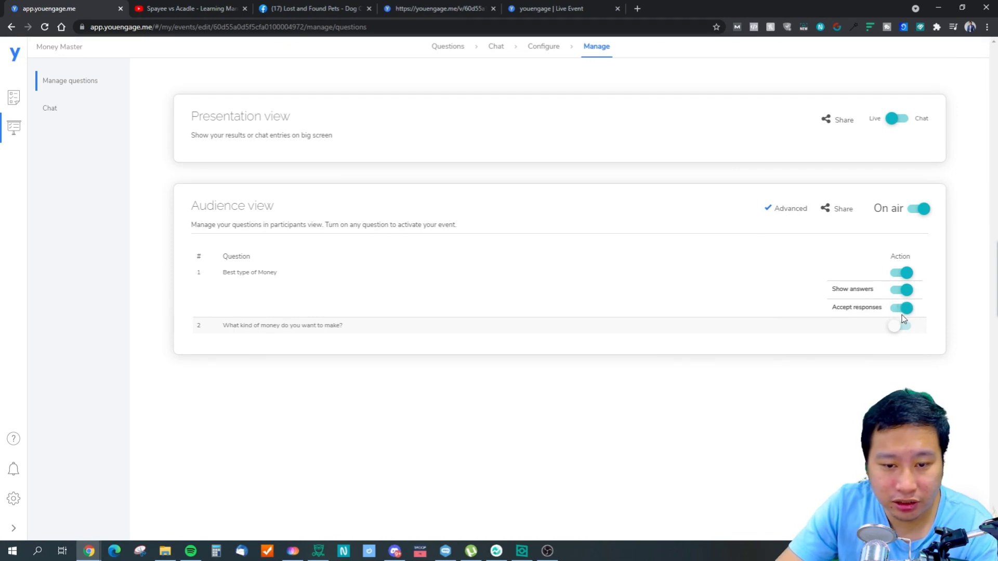
{"action": "left_click", "coordinate": [781, 210]}
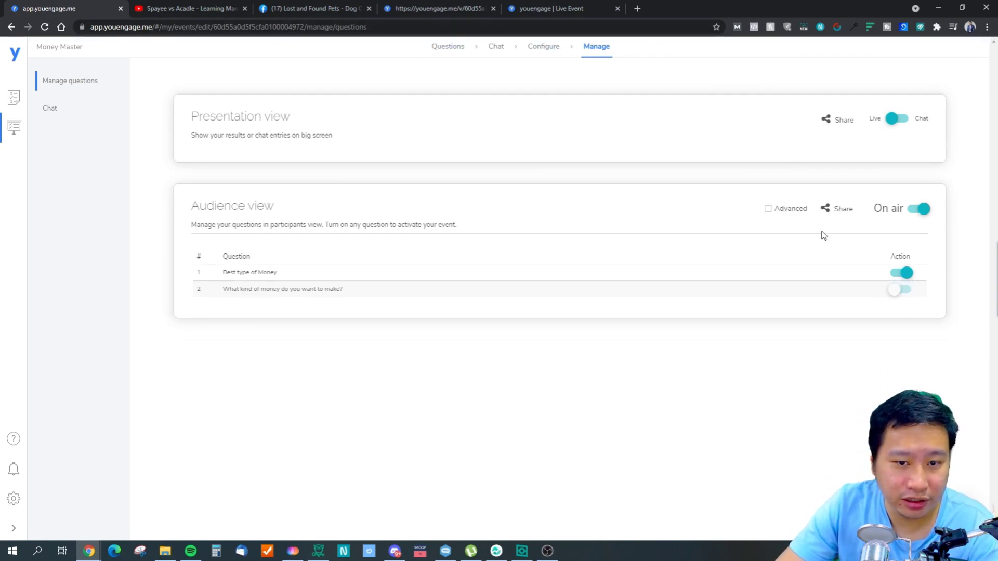
{"action": "left_click", "coordinate": [906, 124]}
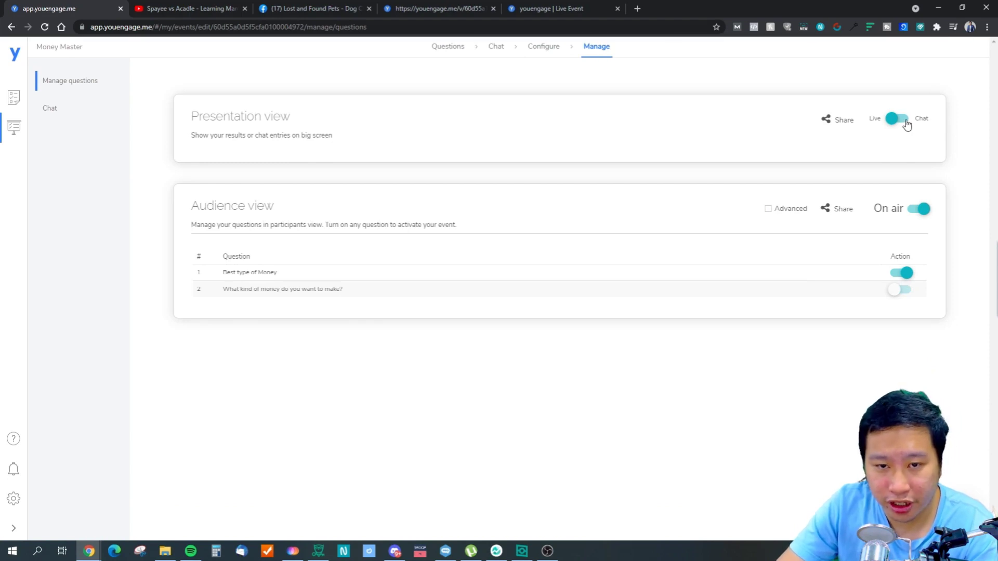
- Show chat entries on the presentation screen and go to chat moderation
{"action": "left_click", "coordinate": [890, 118]}
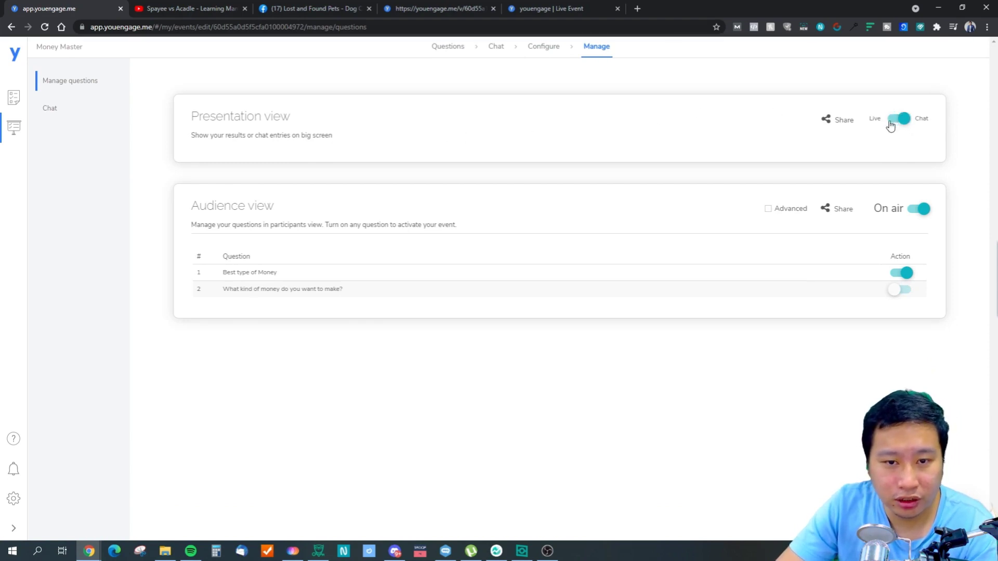
{"action": "left_click", "coordinate": [48, 111]}
{"action": "scroll", "coordinate": [537, 232], "scroll_direction": "down", "scroll_amount": 1}
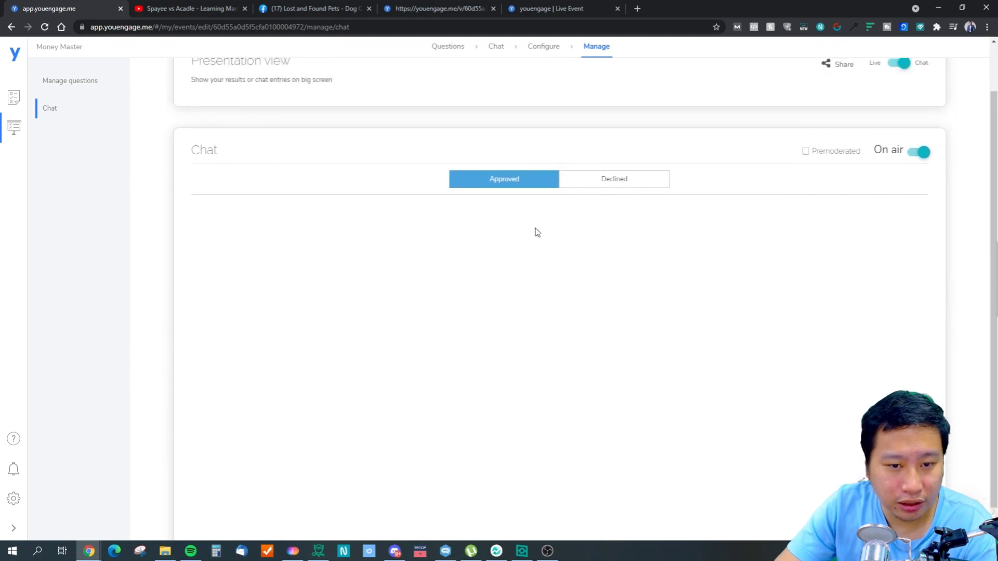
- Send 'Hello' from the participant live event page's chat
{"action": "left_click", "coordinate": [577, 8]}
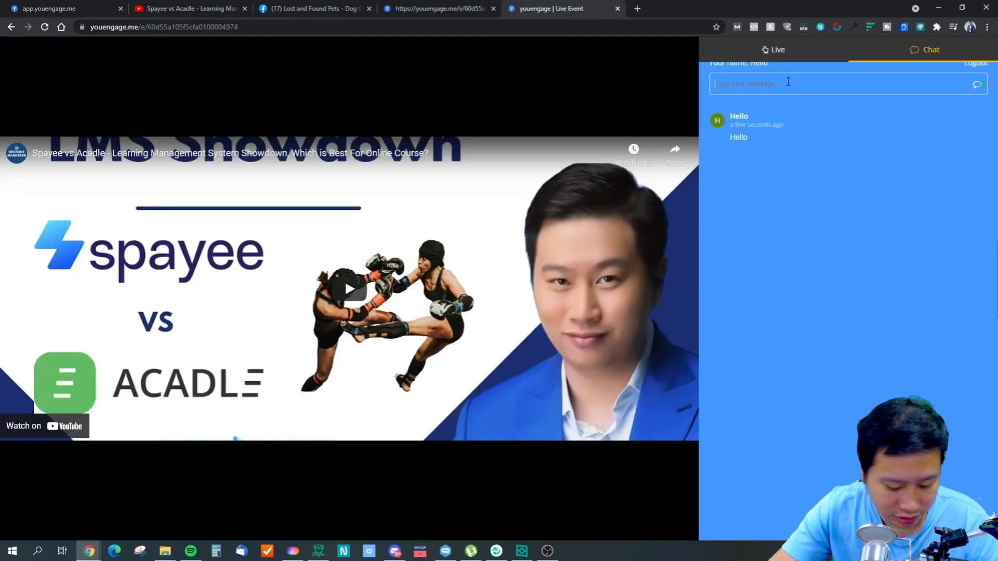
{"action": "type", "text": "Hello"}
{"action": "key", "text": "Return"}
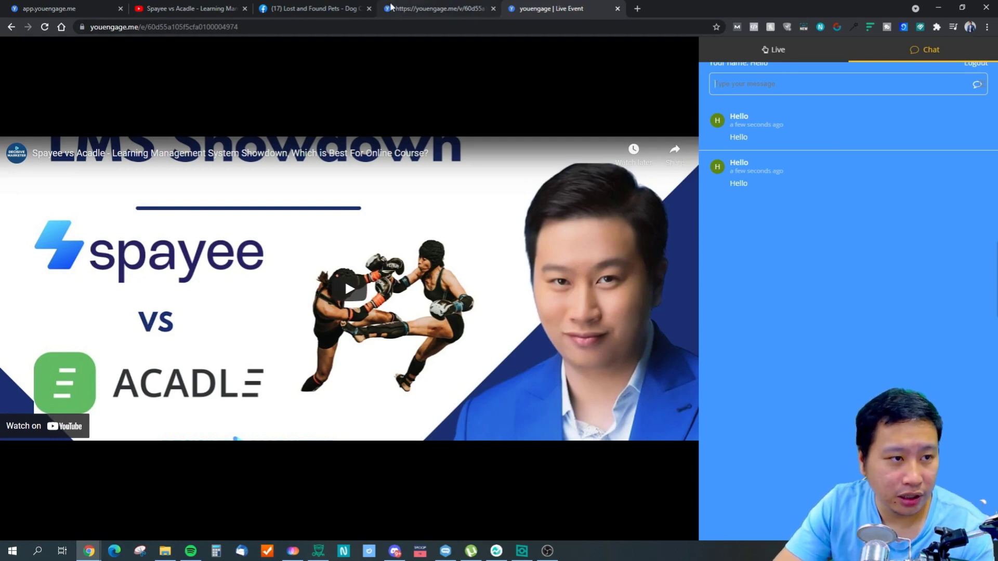
- Mark the Hello message as featured in chat moderation
{"action": "left_click", "coordinate": [73, 8]}
{"action": "scroll", "coordinate": [481, 268], "scroll_direction": "down", "scroll_amount": 2}
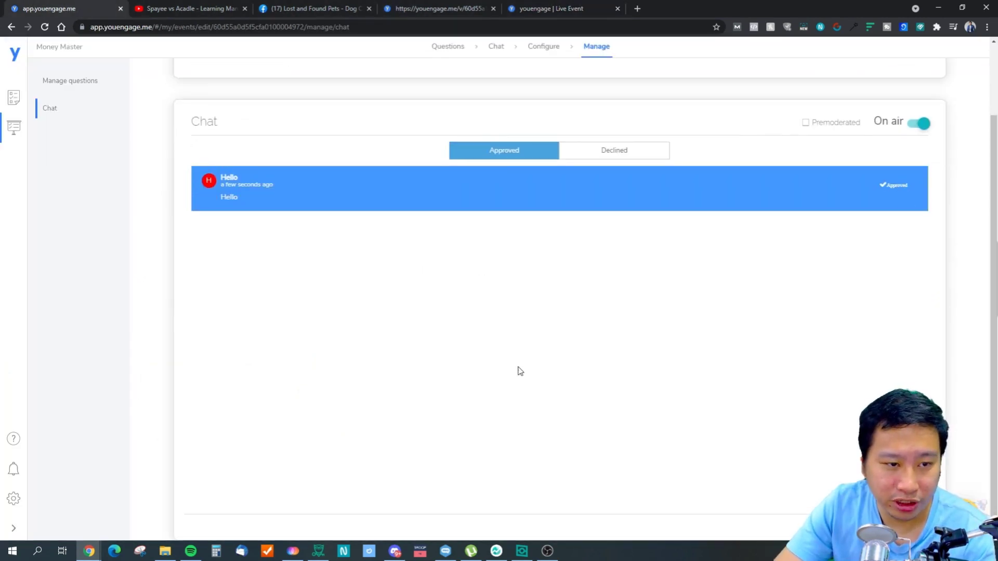
{"action": "mouse_move", "coordinate": [556, 197]}
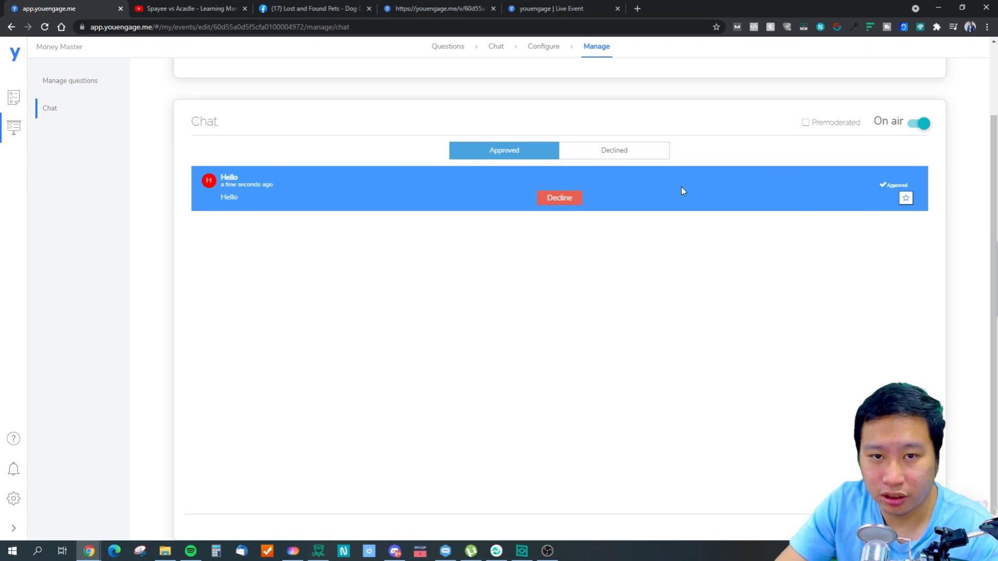
{"action": "left_click", "coordinate": [908, 204]}
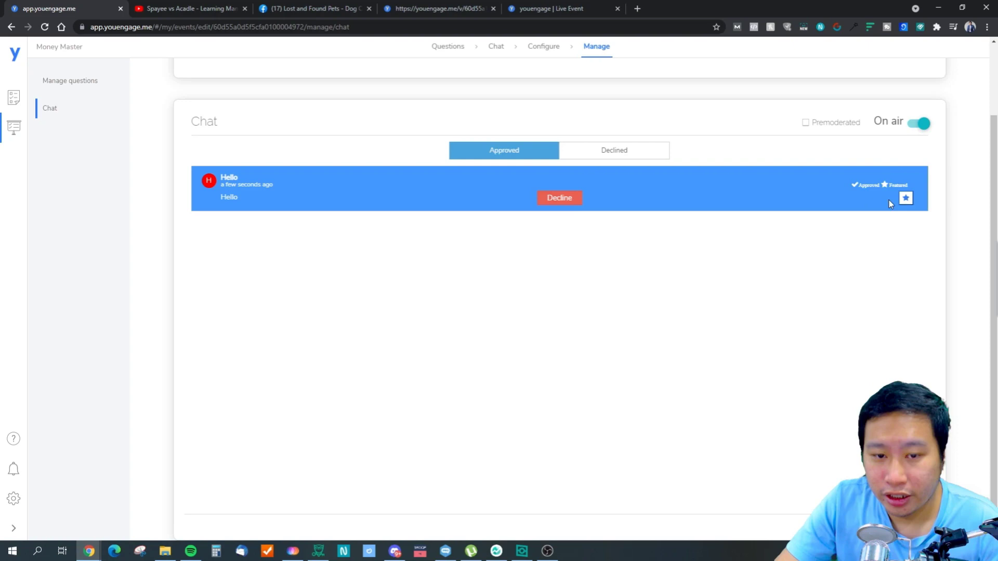
- Check the featured Hello message on the live event page and back in moderation
{"action": "left_click", "coordinate": [555, 8]}
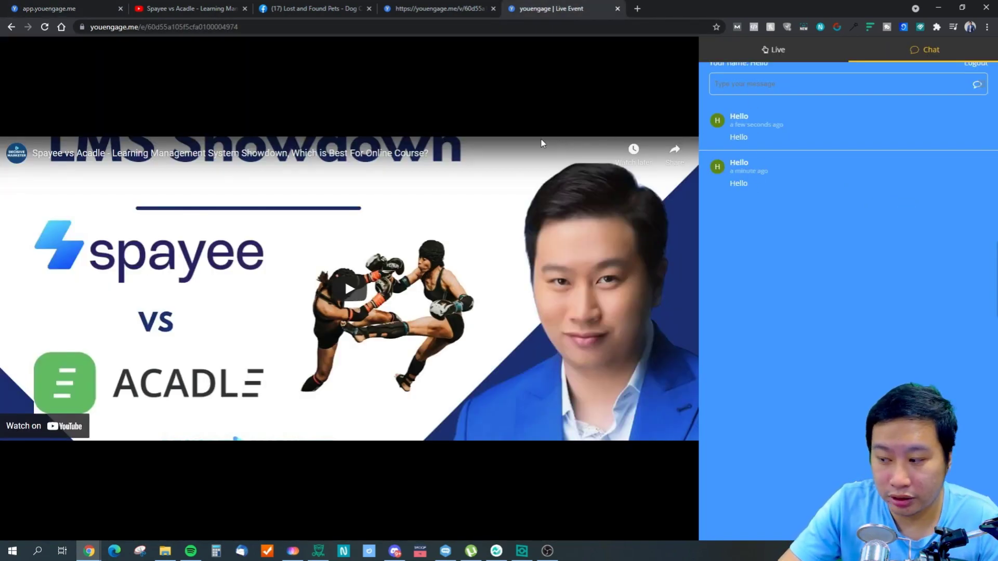
{"action": "left_click", "coordinate": [62, 8]}
{"action": "left_click", "coordinate": [885, 186]}
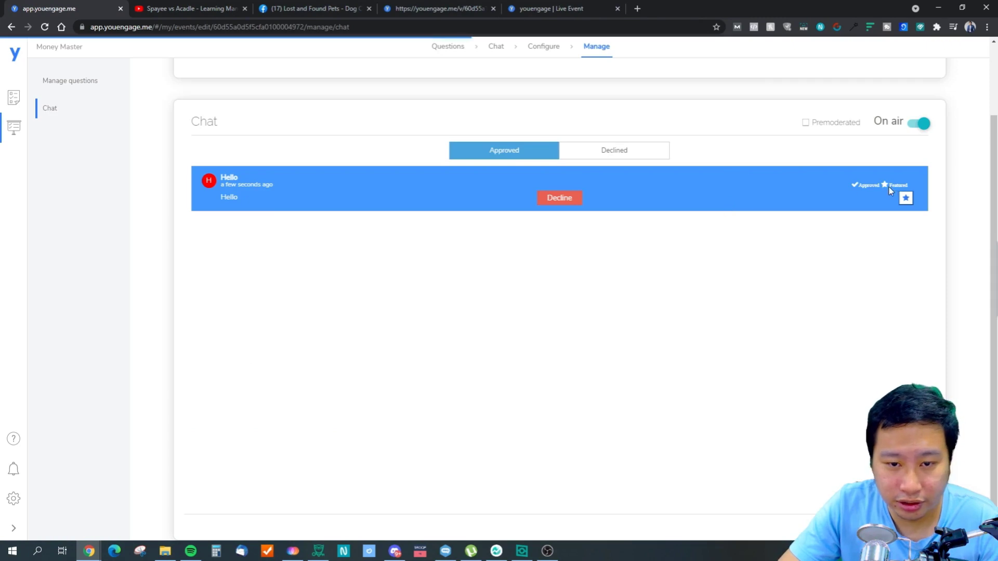
{"action": "left_click", "coordinate": [530, 8]}
{"action": "left_click", "coordinate": [55, 8]}
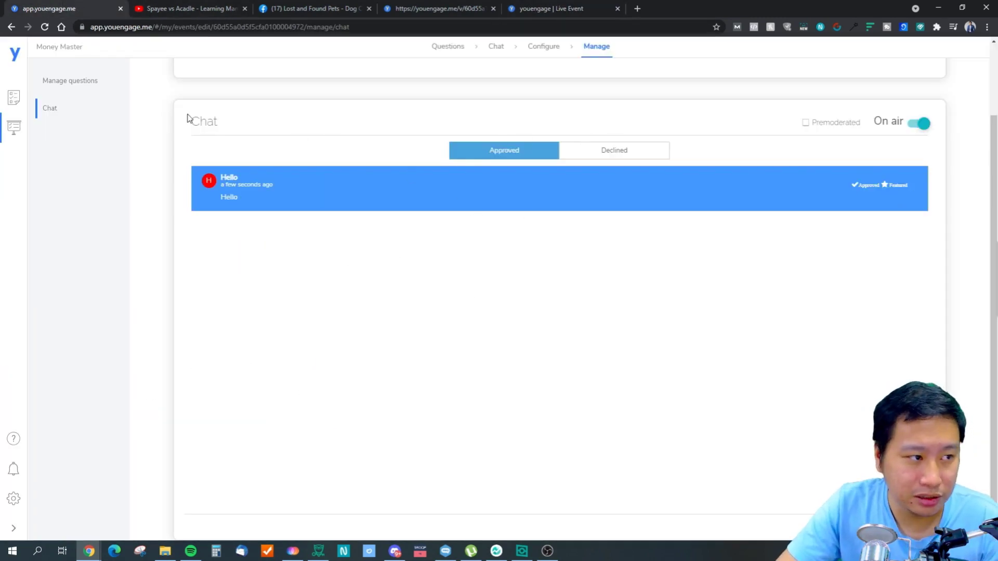
{"action": "mouse_move", "coordinate": [577, 176]}
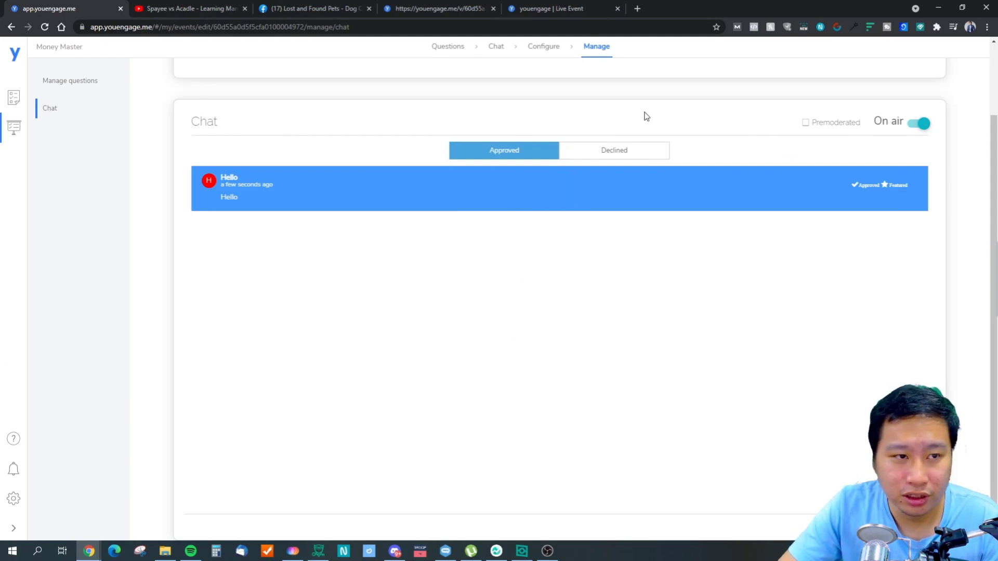